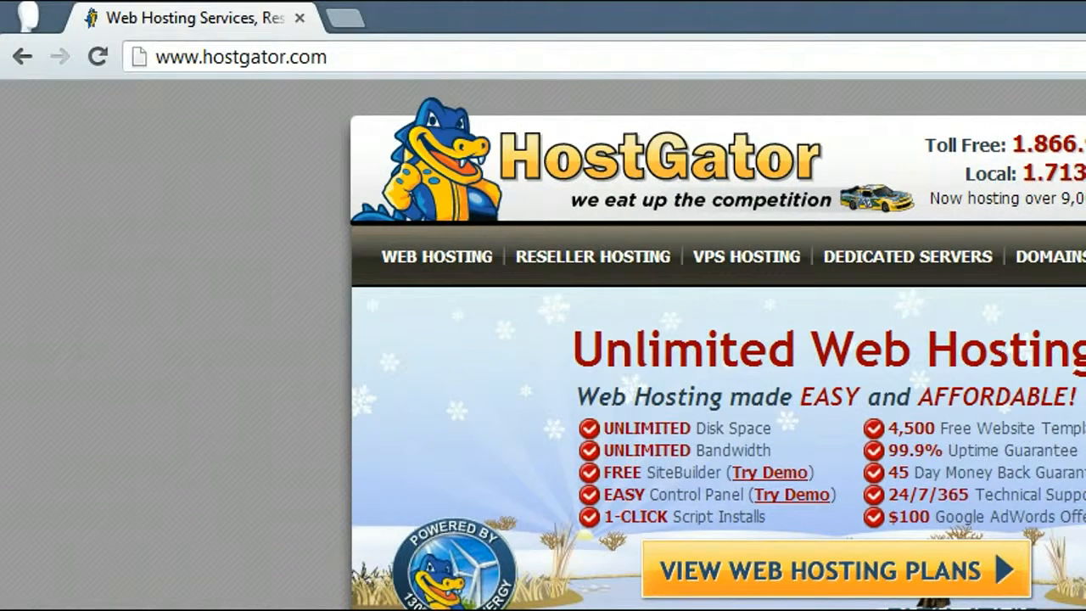
- Go to couponavengers.com/host-gator-coupon-codes/ in the current tab
left_click_drag(331, 57, 44, 56)
type("http://www.couponavengers.com/host-gator-coupon-codes/")
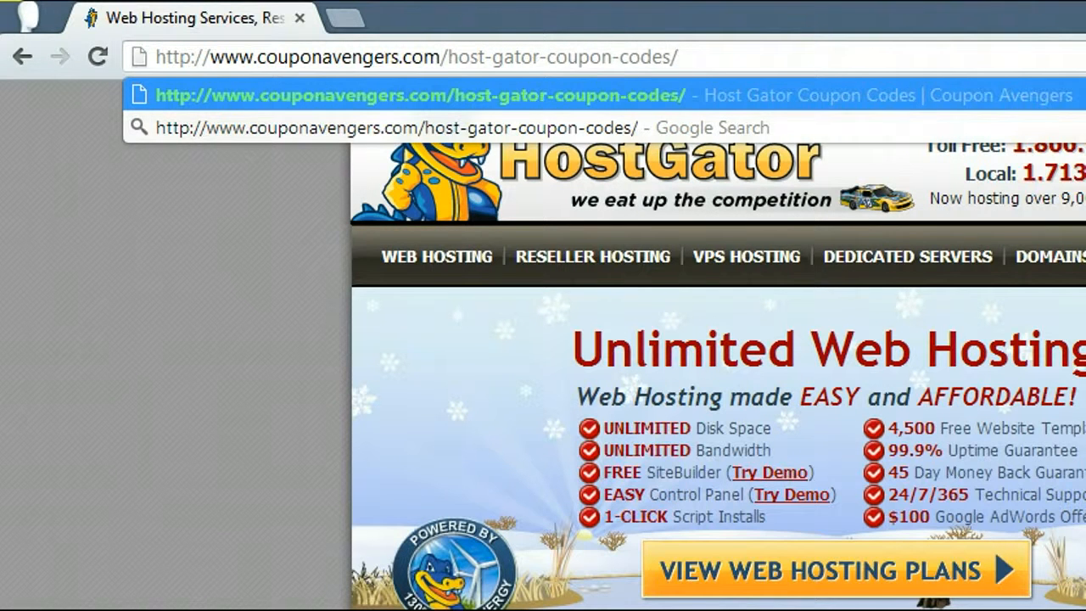
key("Return")
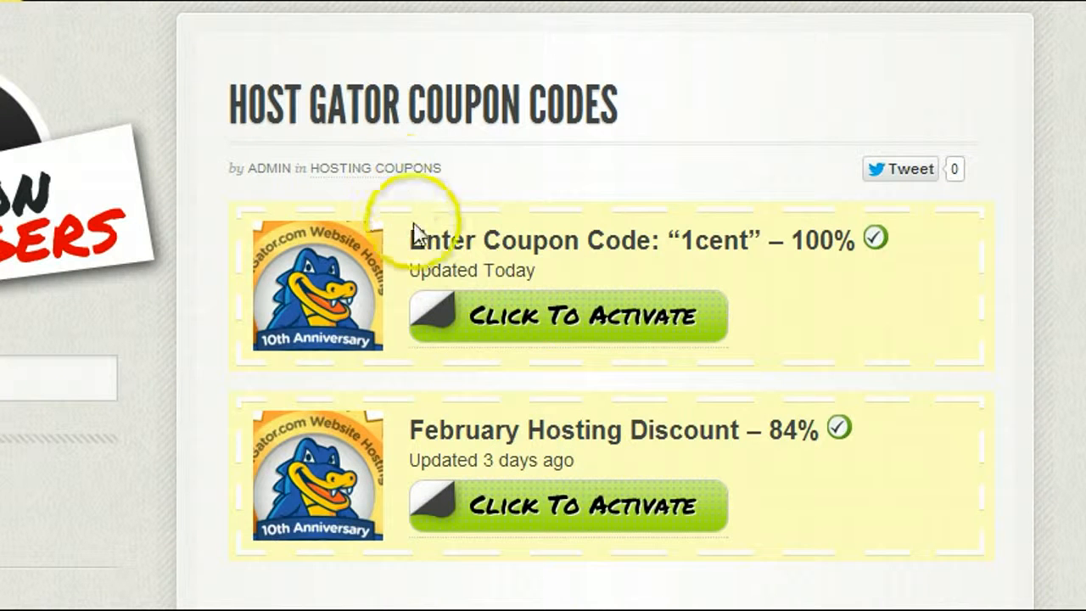
- Copy the 1cent coupon code and activate it to reach the HostGator home page
left_click_drag(682, 240, 751, 231)
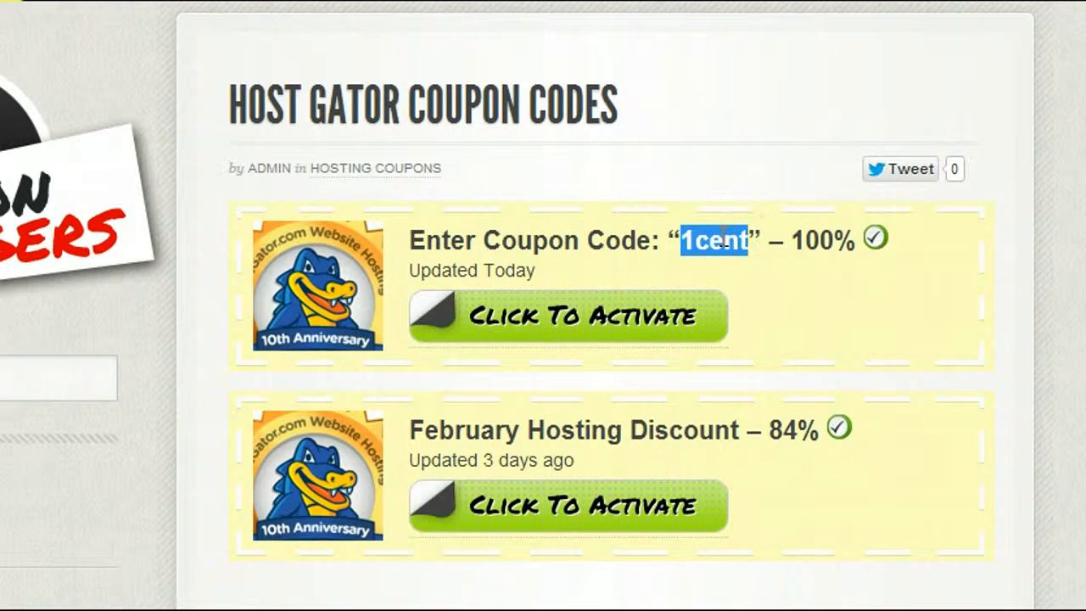
right_click(722, 237)
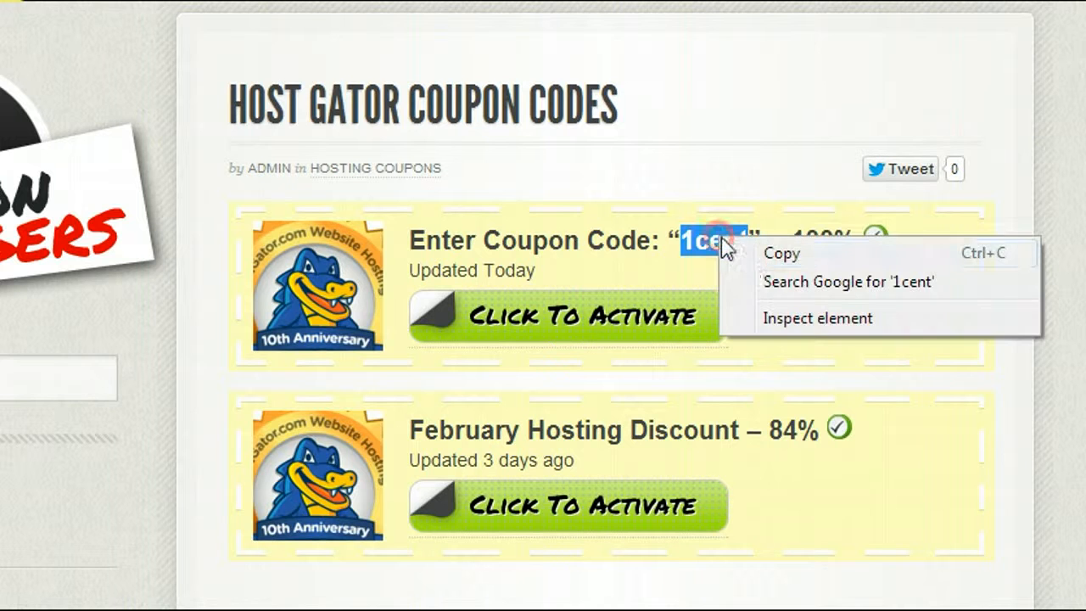
left_click(774, 254)
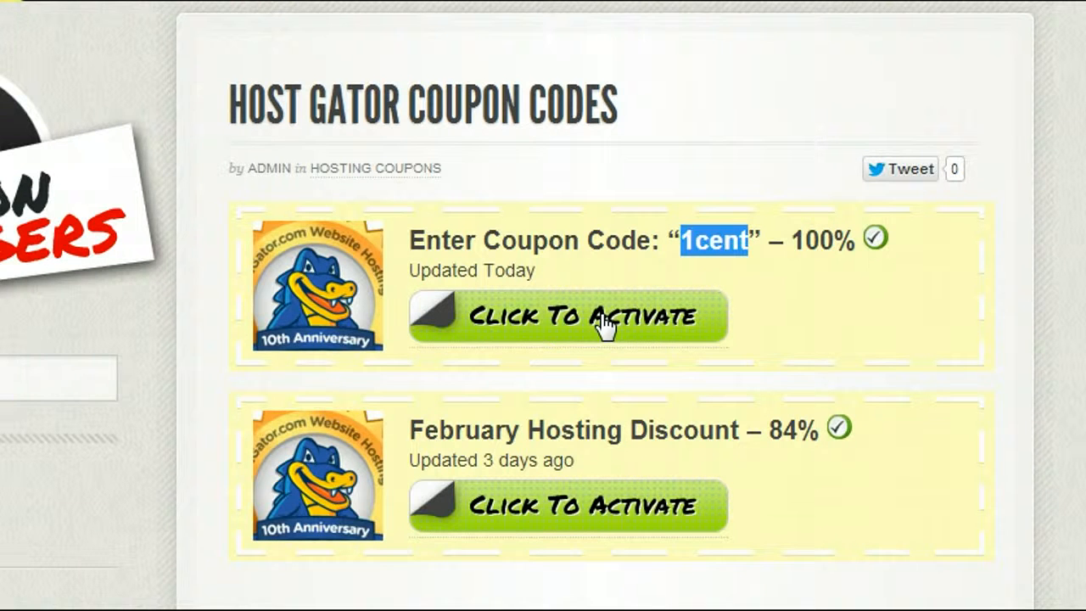
left_click(560, 315)
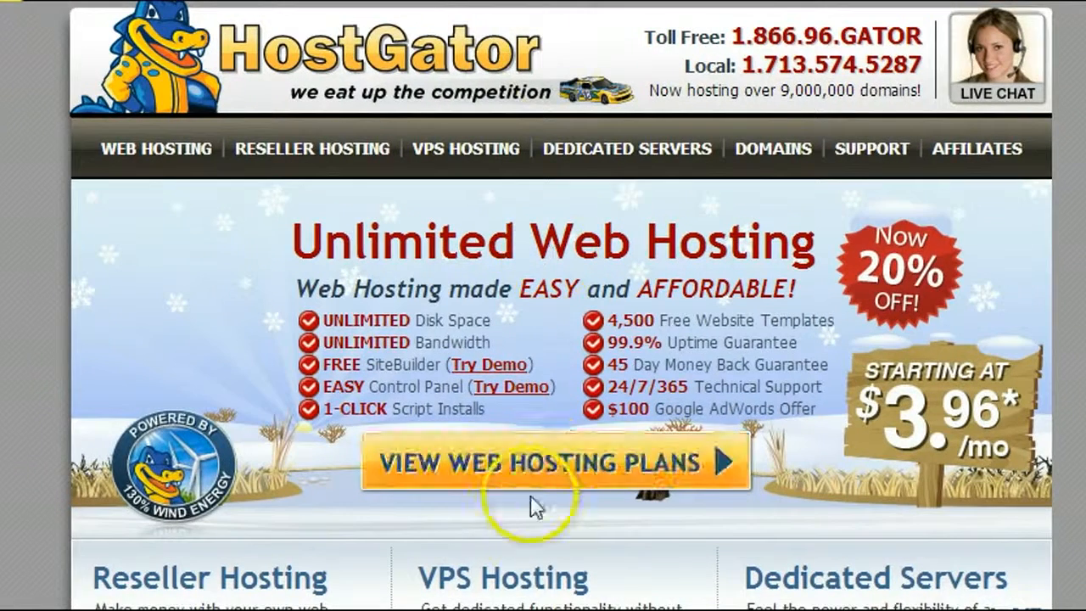
- Order the Hatchling plan with Monthly billing from the web hosting plans page
left_click(485, 469)
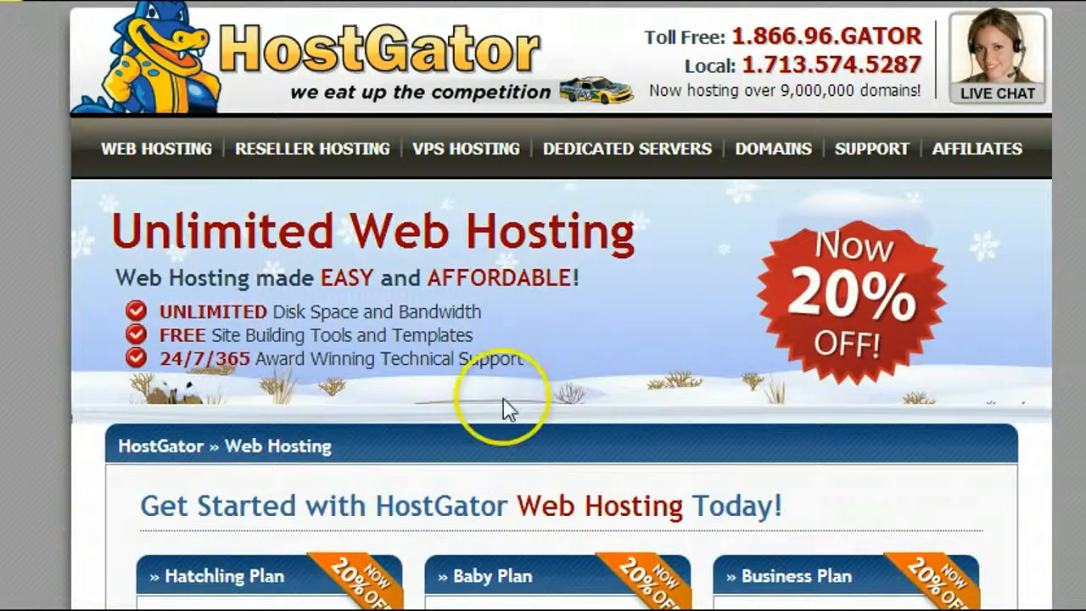
scroll(480, 373, "down", 5)
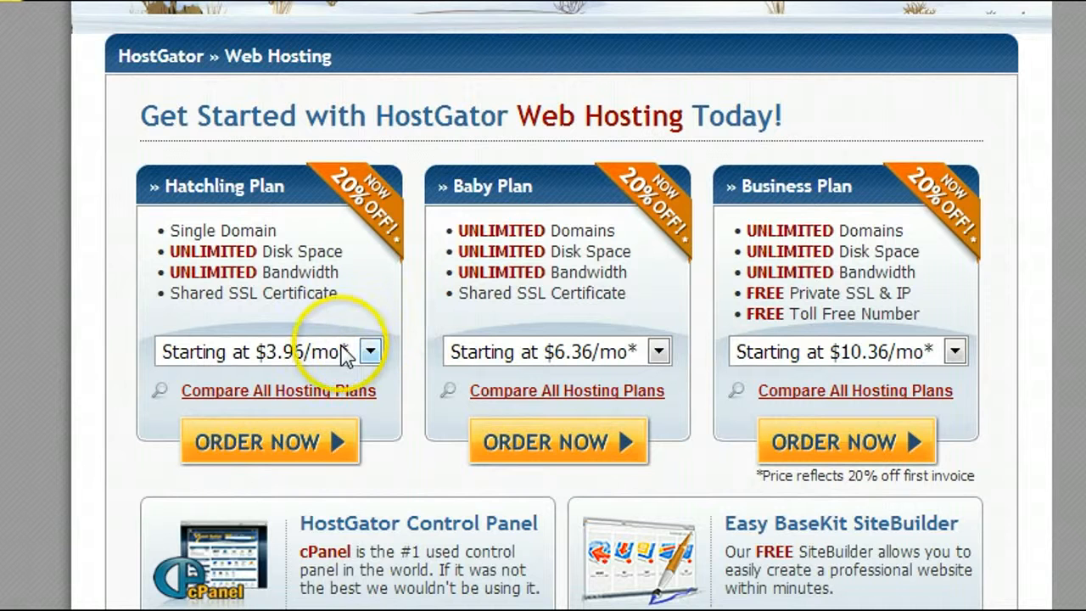
left_click(342, 353)
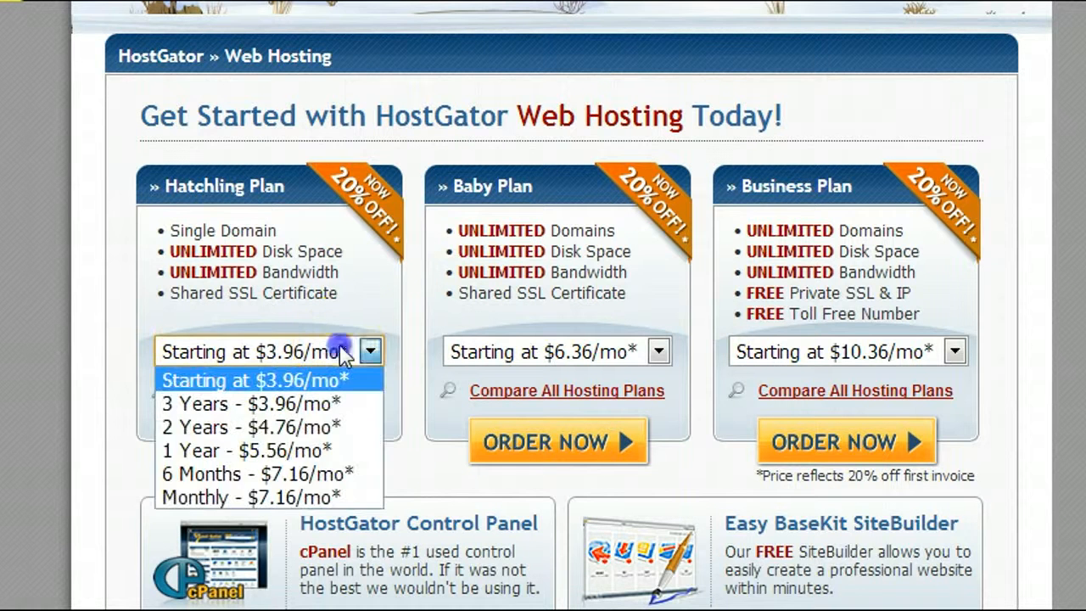
left_click(284, 502)
left_click(245, 442)
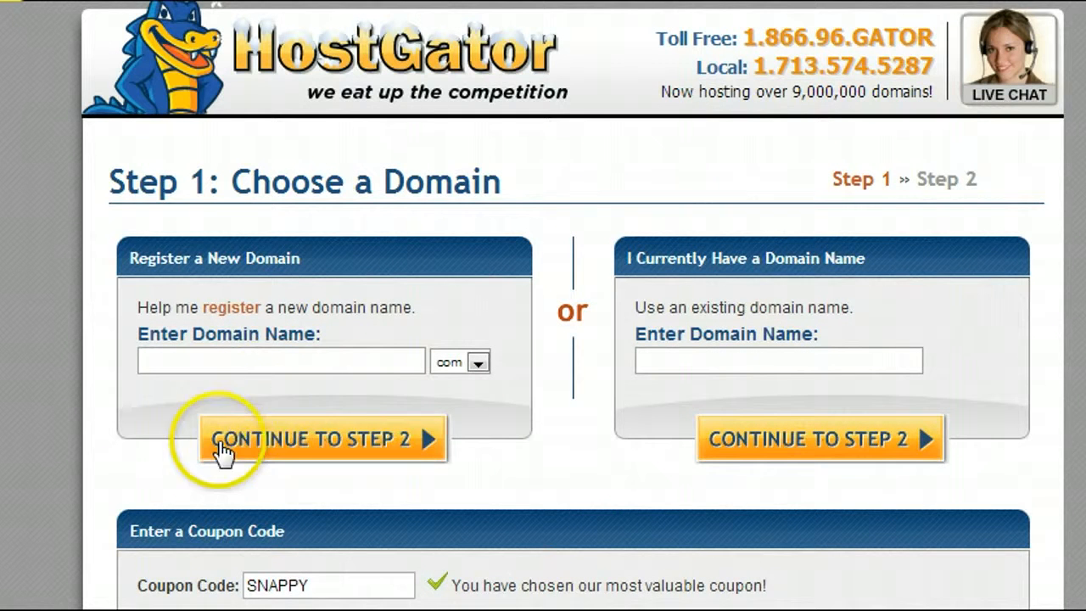
- Try replacing the SNAPPY coupon with 1cent in the Coupon Code field and submit
scroll(806, 602, "down", 1)
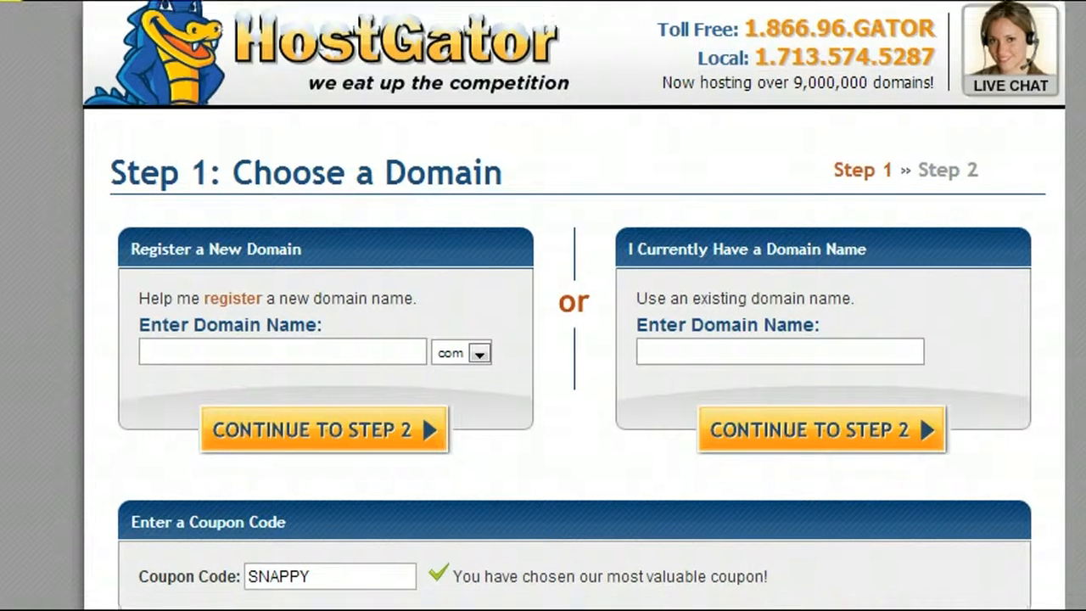
left_click_drag(331, 550, 174, 554)
left_click(315, 544)
left_click_drag(315, 548, 225, 546)
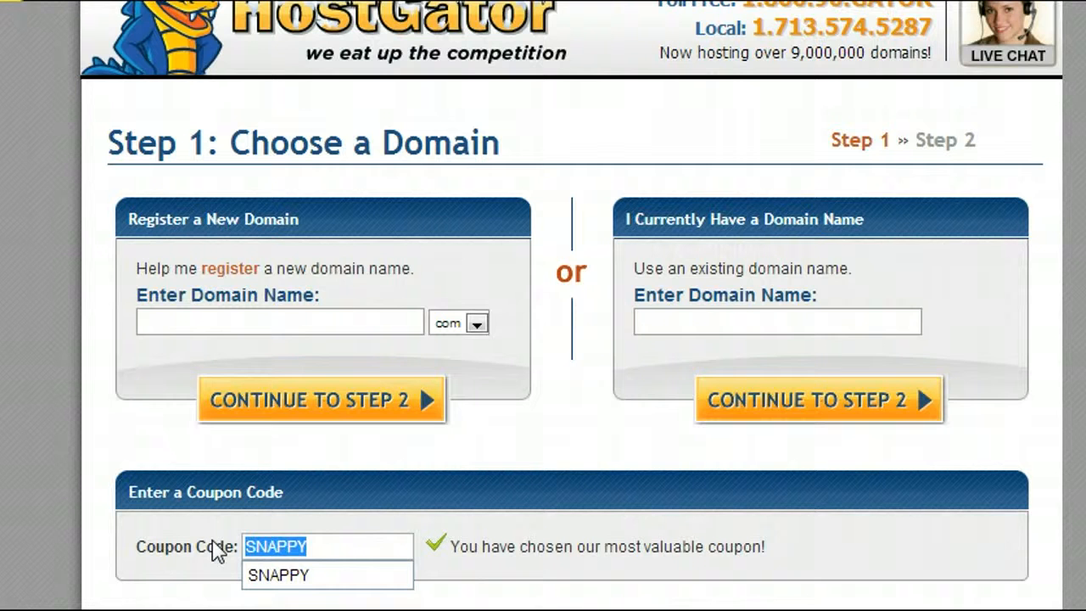
left_click(317, 541)
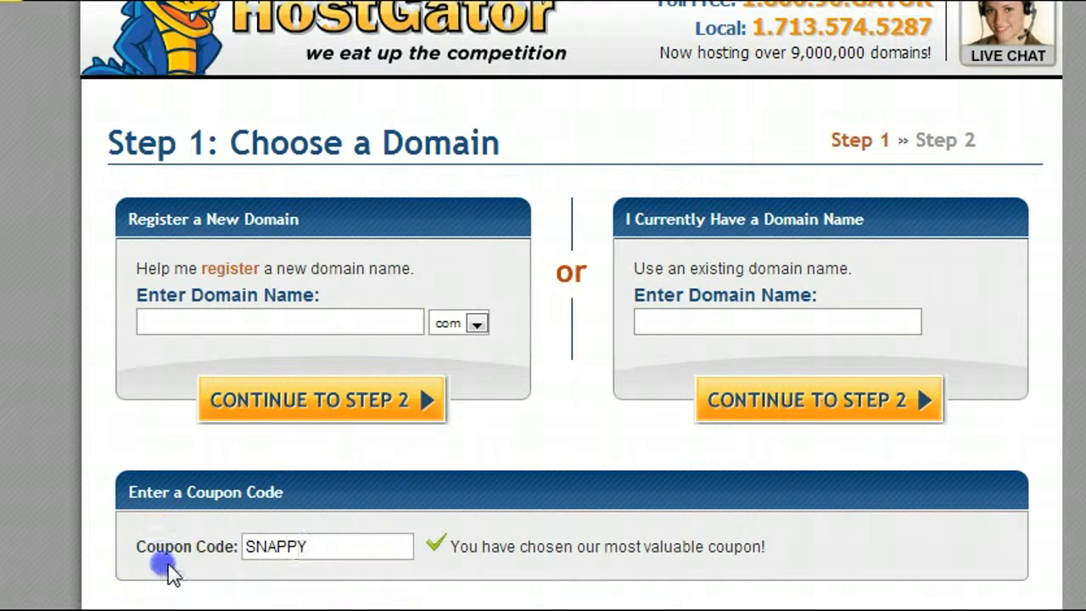
left_click_drag(311, 551, 43, 528)
type("1cent")
key("Return")
key("Return")
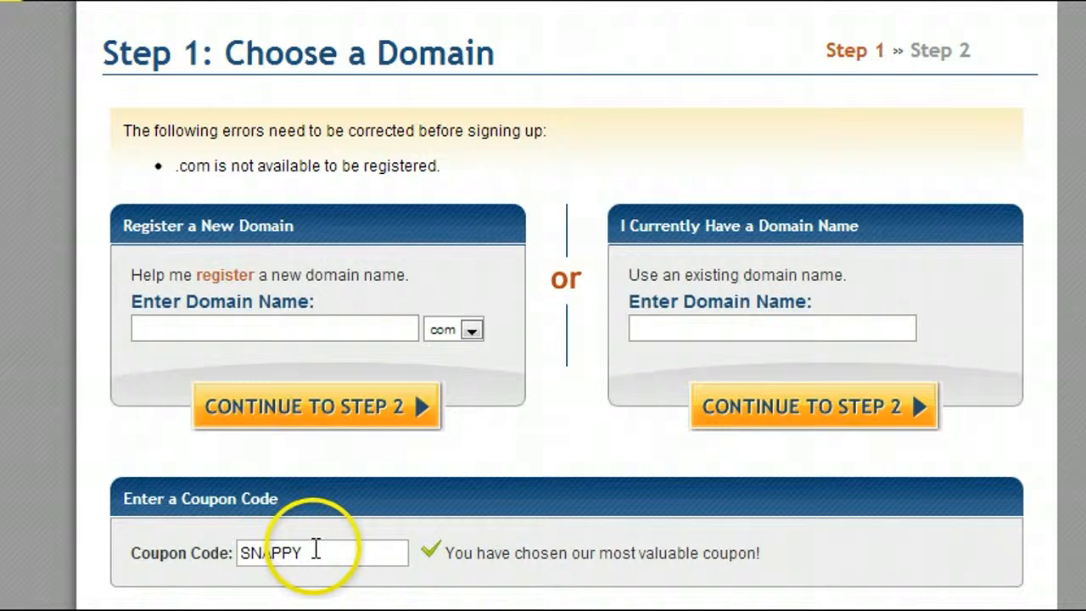
left_click_drag(303, 553, 248, 560)
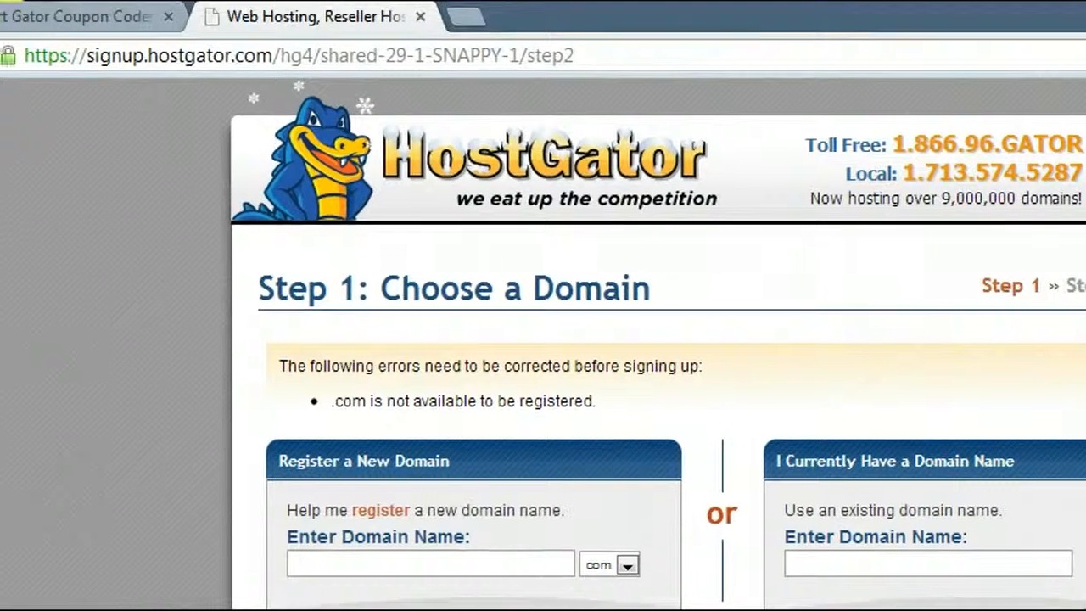
- Swap SNAPPY for 1cent in the signup page address and reload it
left_click(436, 56)
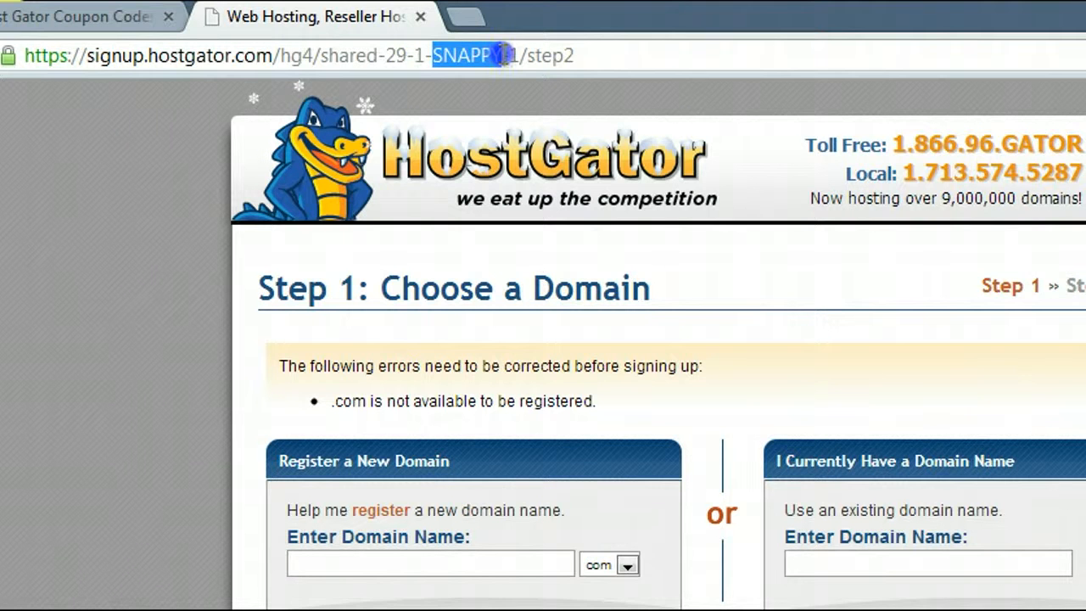
right_click(471, 58)
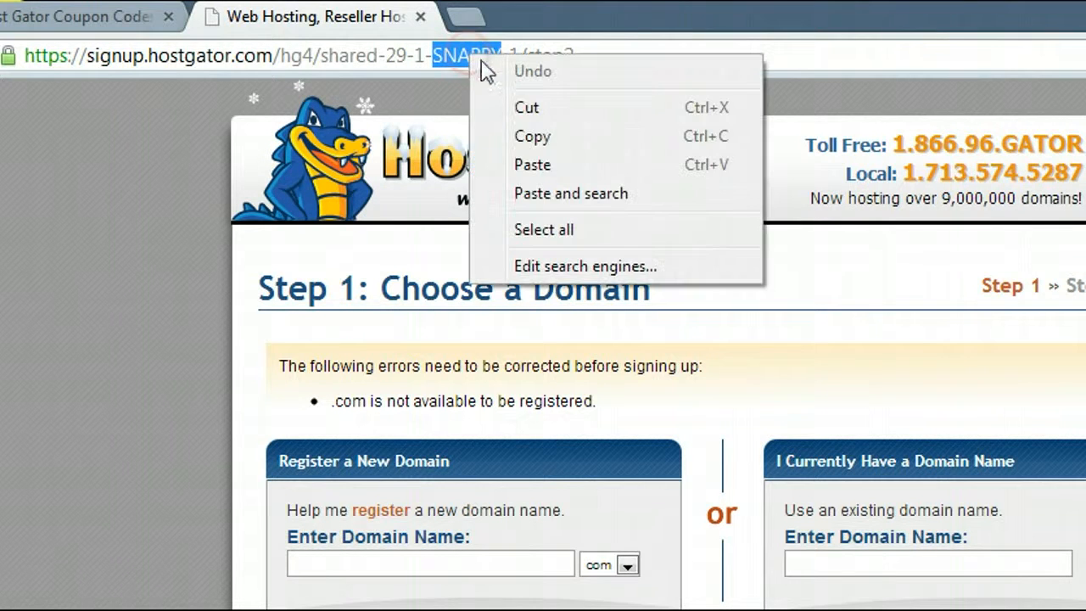
left_click(519, 167)
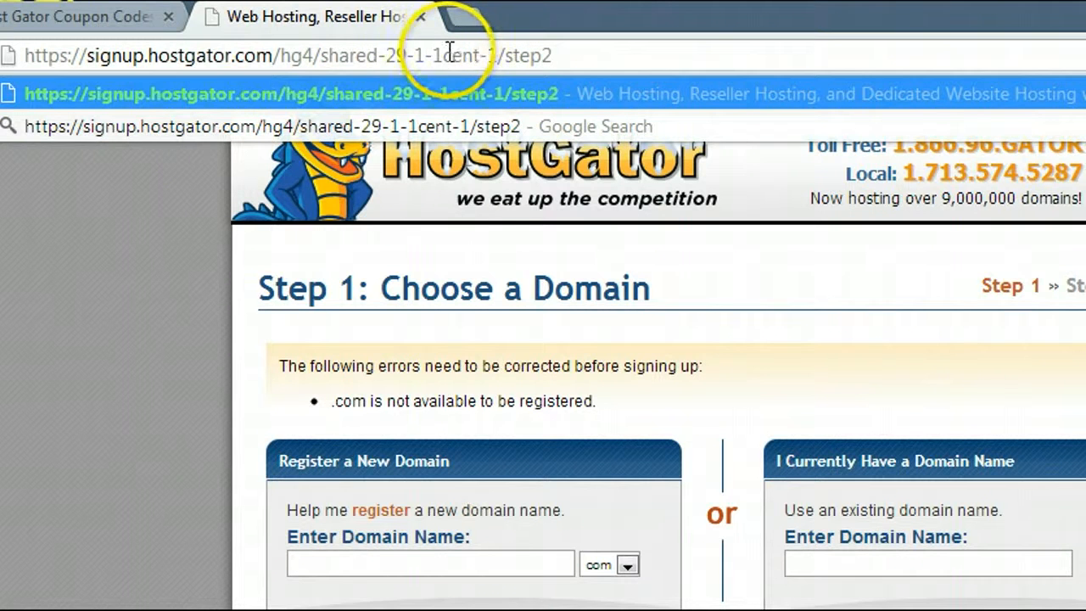
key("Return")
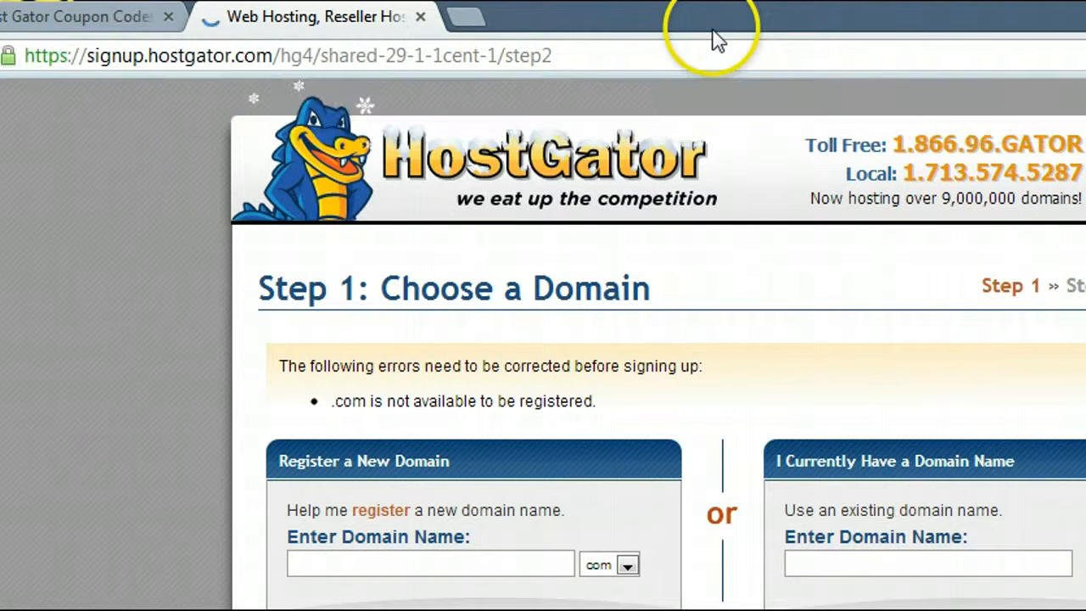
left_click(397, 51)
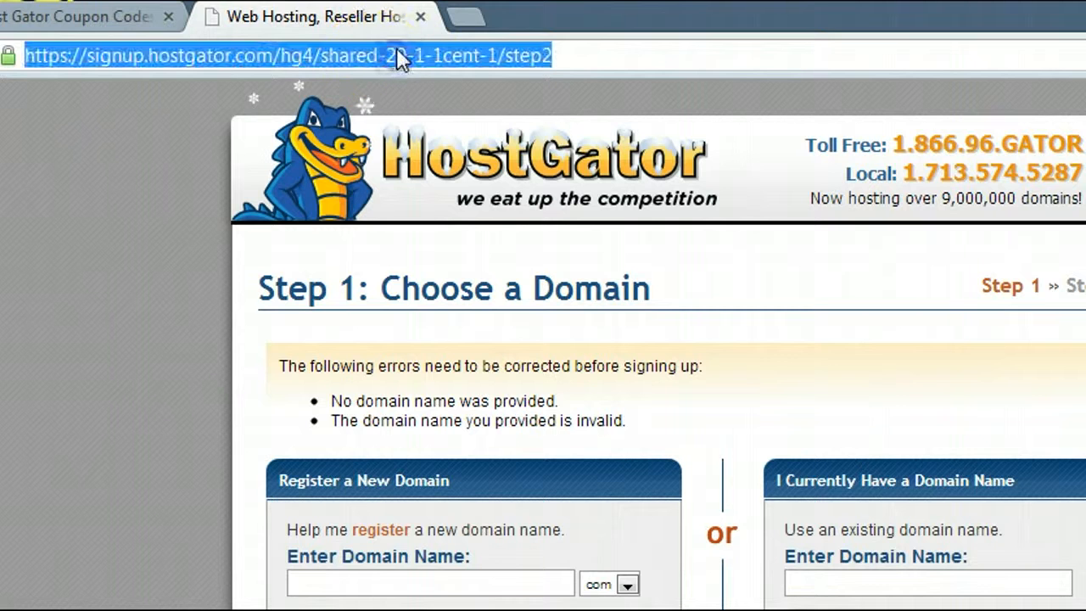
left_click(398, 52)
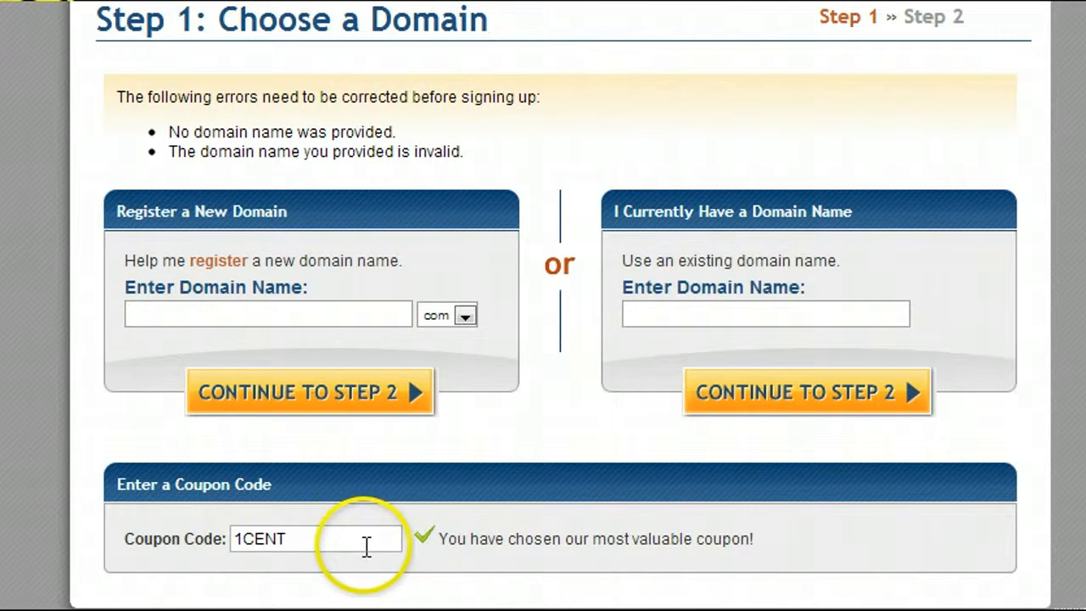
- Enter the domain waterbottlesunitedexpress and continue to Step 2: Billing Information
left_click(241, 317)
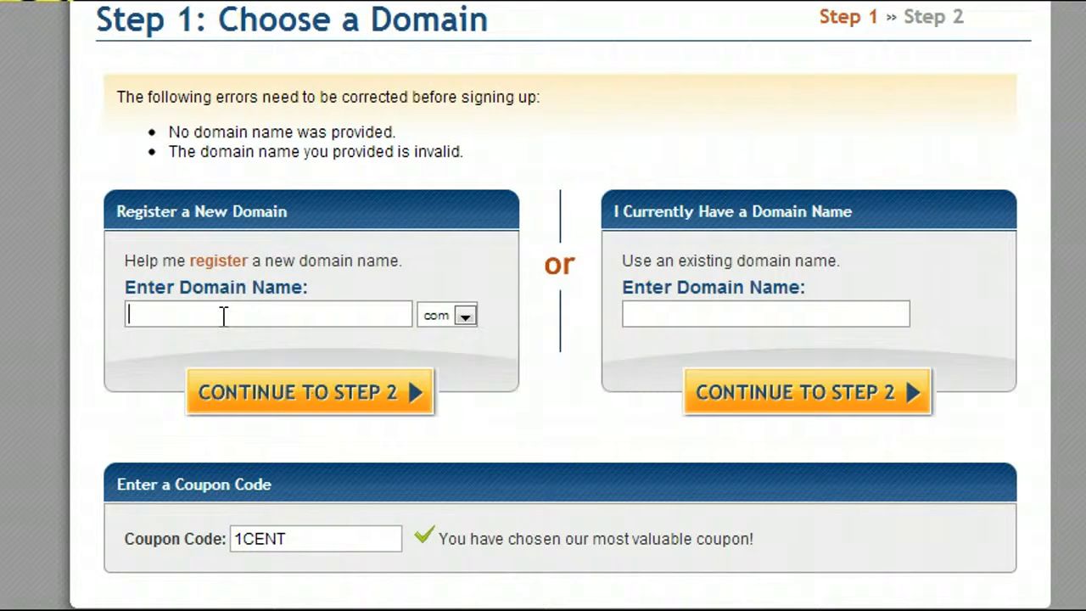
type("water")
key("Down")
key("Return")
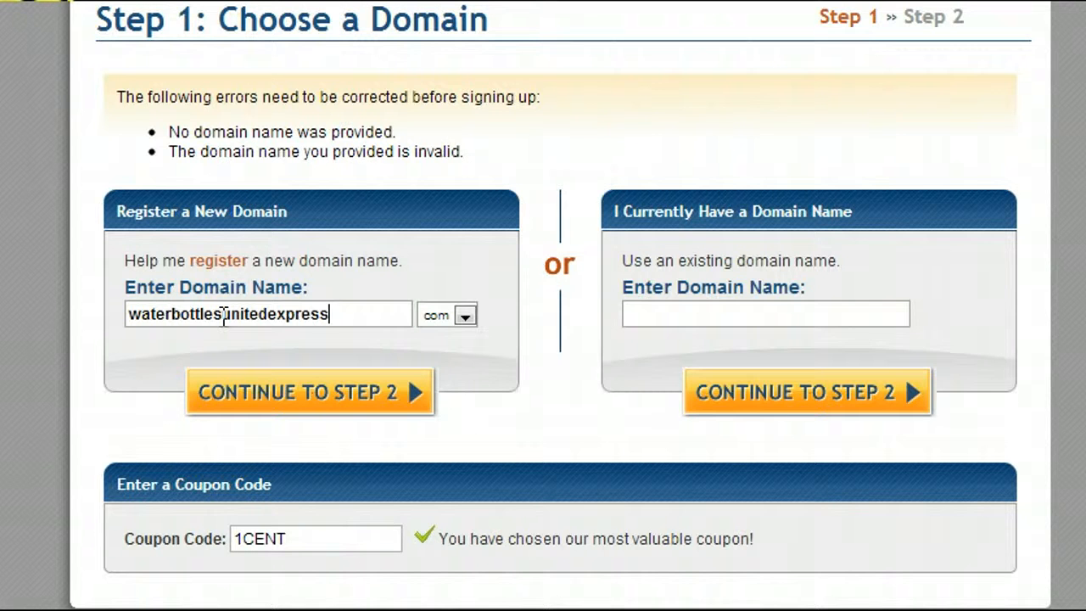
left_click(290, 392)
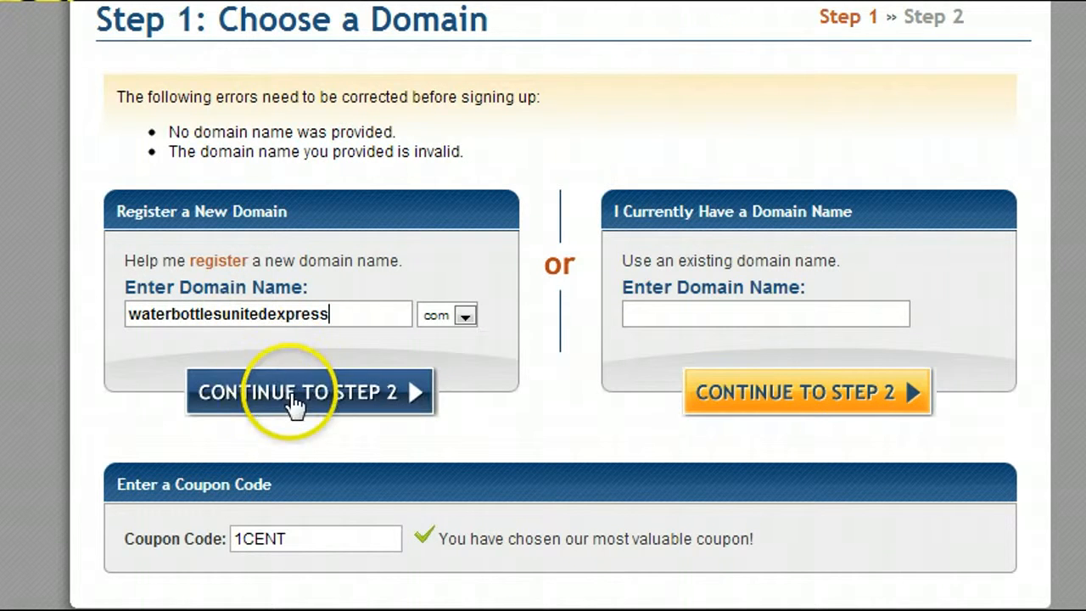
left_click(237, 399)
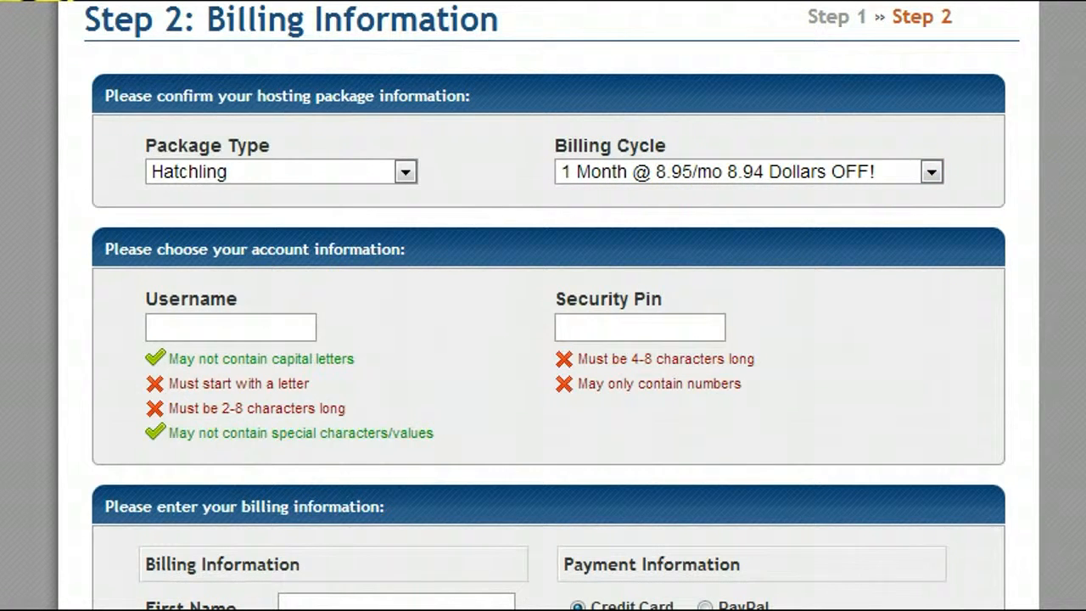
- Untick the domain privacy protection and SiteLock addons
scroll(267, 449, "down", 15)
left_click(148, 207)
left_click(149, 388)
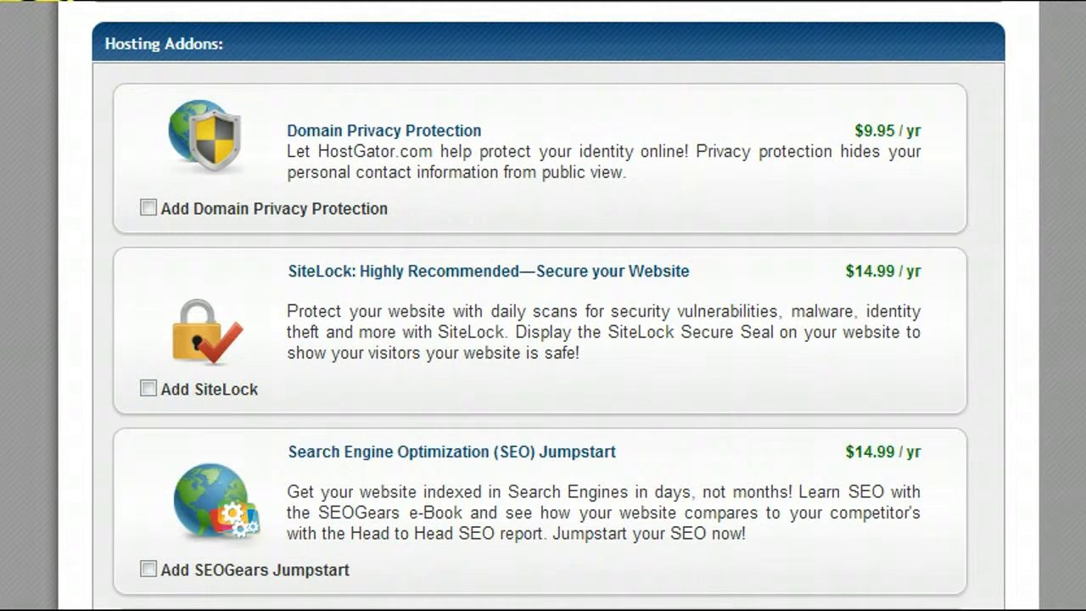
- Highlight the $8.95 price, -$8.94 1CENT credit and $15.00 Domain Registration, with Calculator alongside
scroll(846, 351, "down", 10)
left_click(949, 288)
left_click_drag(949, 288, 977, 289)
left_click_drag(909, 318, 984, 316)
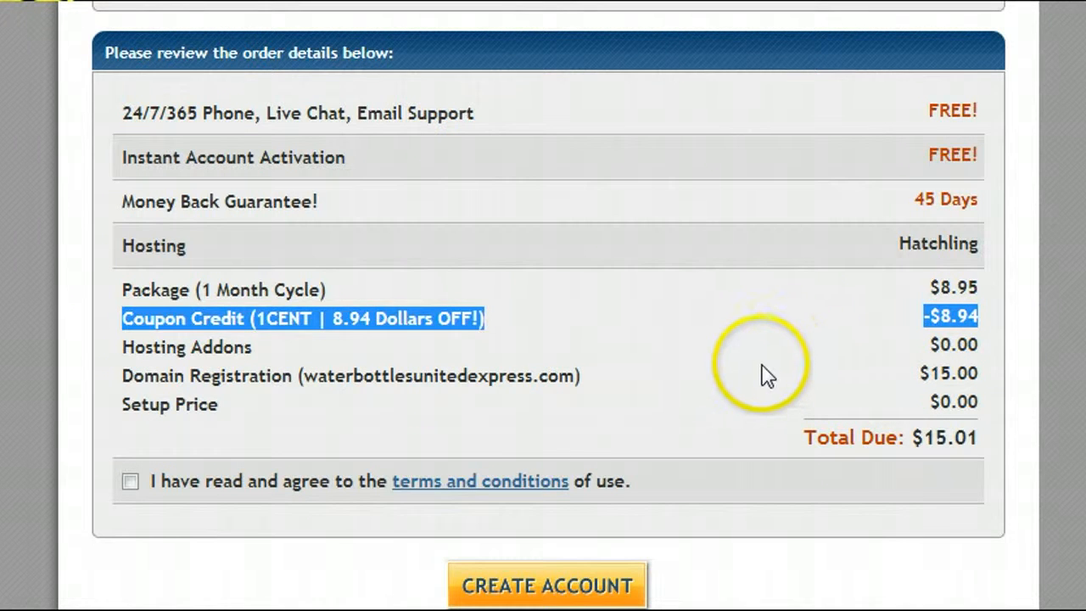
left_click_drag(989, 375, 62, 371)
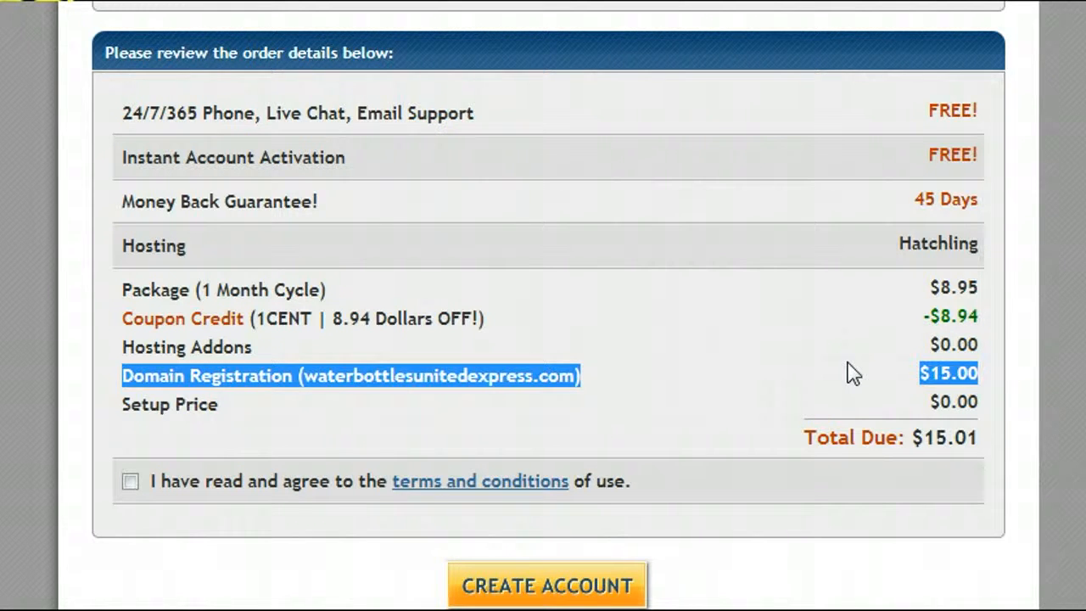
left_click(170, 373)
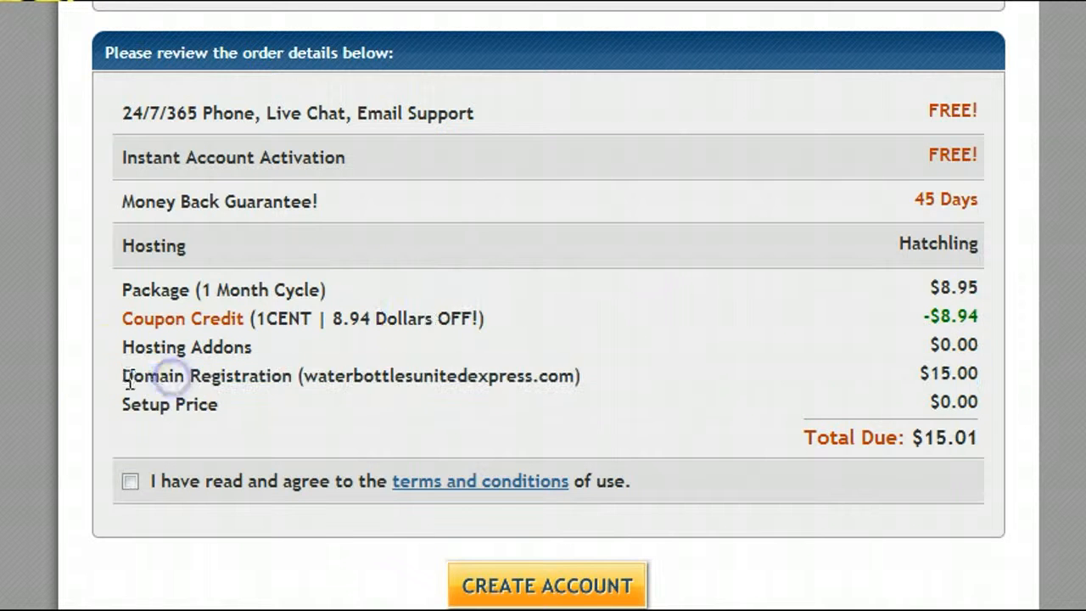
left_click_drag(121, 375, 287, 375)
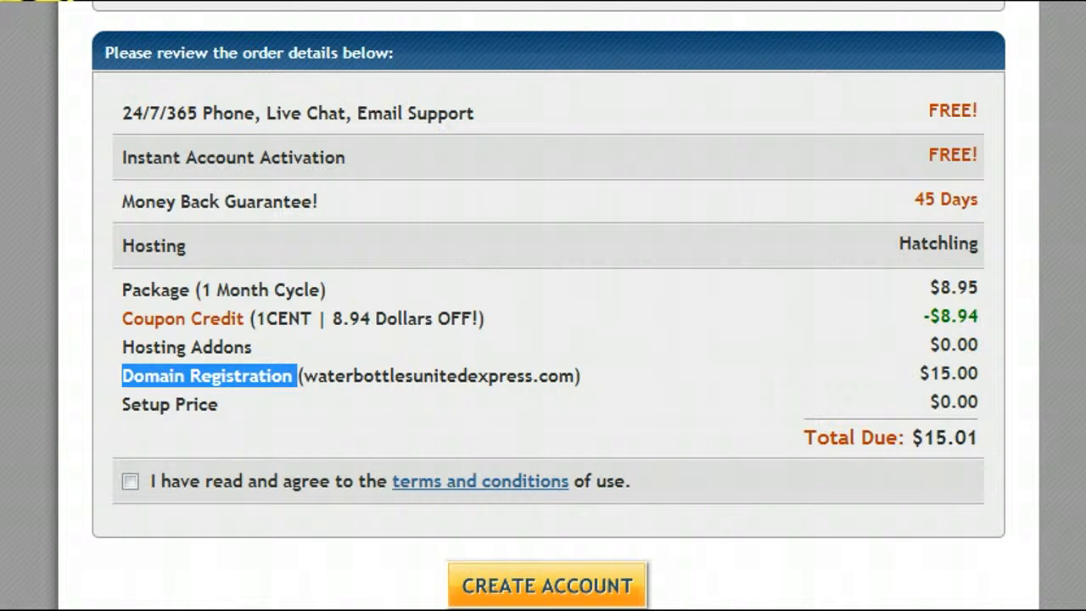
left_click_drag(883, 37, 673, 98)
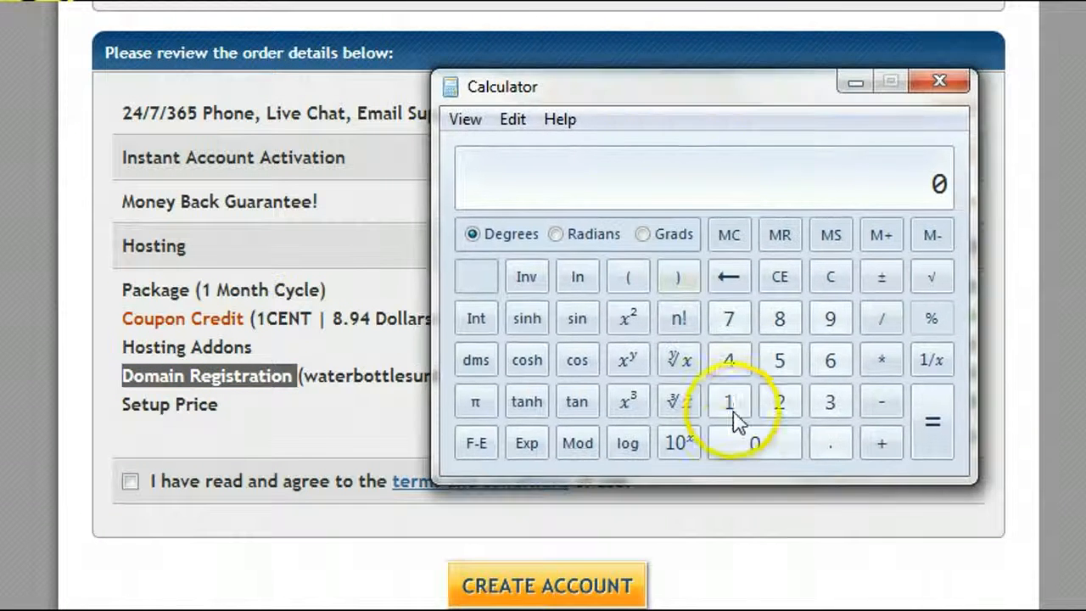
- Calculate 15 / 12 = 1.25, add 0.01 for 1.26, then close Calculator
left_click(728, 400)
left_click(779, 361)
left_click(882, 321)
left_click(730, 404)
left_click(779, 401)
left_click(926, 448)
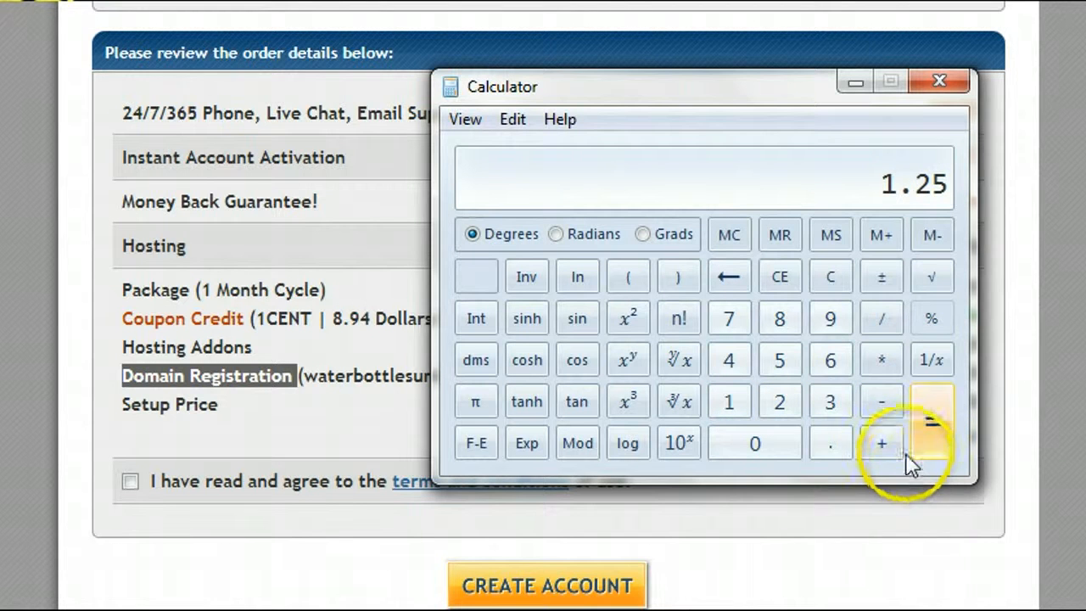
left_click(835, 443)
left_click(756, 443)
left_click(728, 401)
left_click(933, 423)
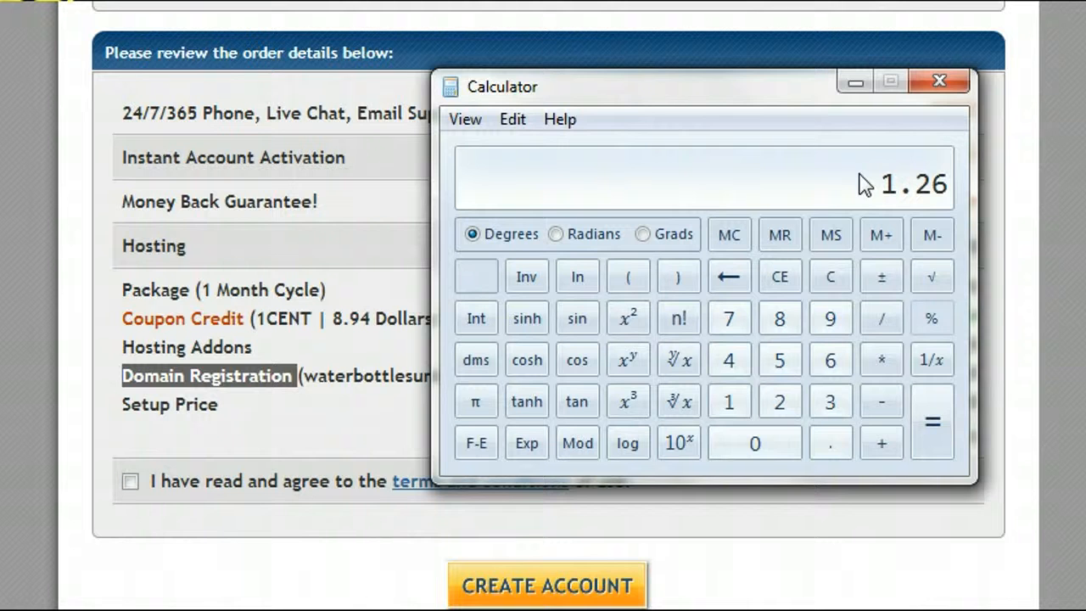
left_click(954, 81)
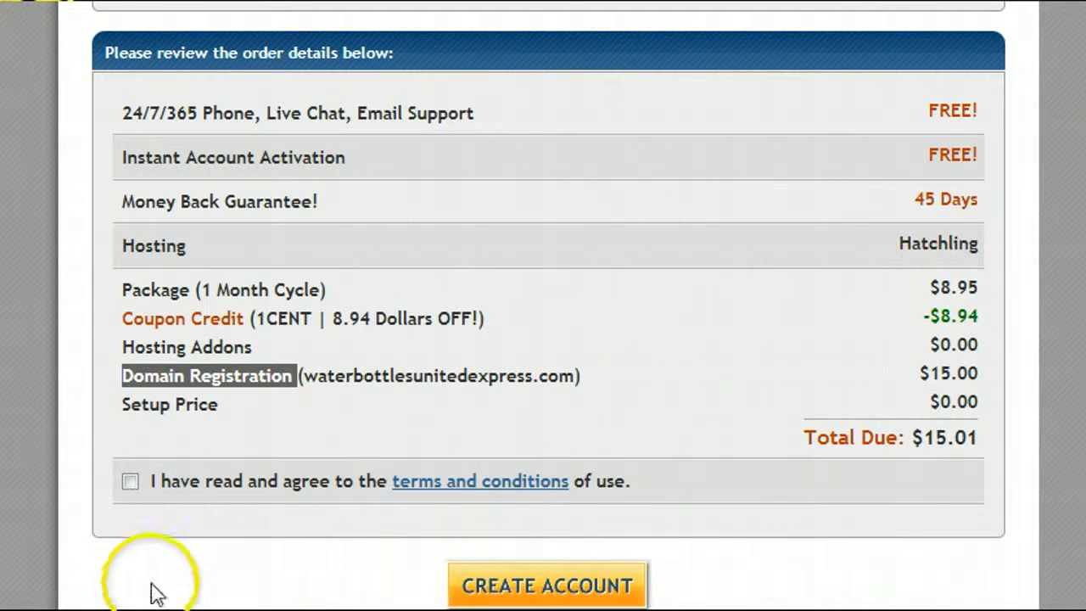
- Review the billing form and submit it with CREATE ACCOUNT
scroll(551, 305, "up", 15)
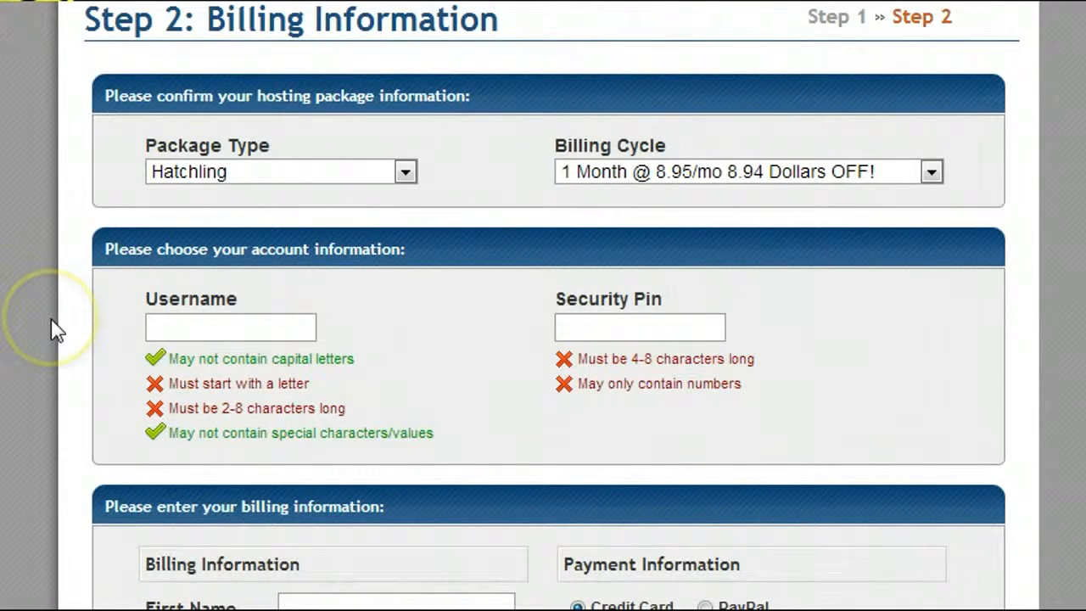
scroll(53, 328, "down", 2)
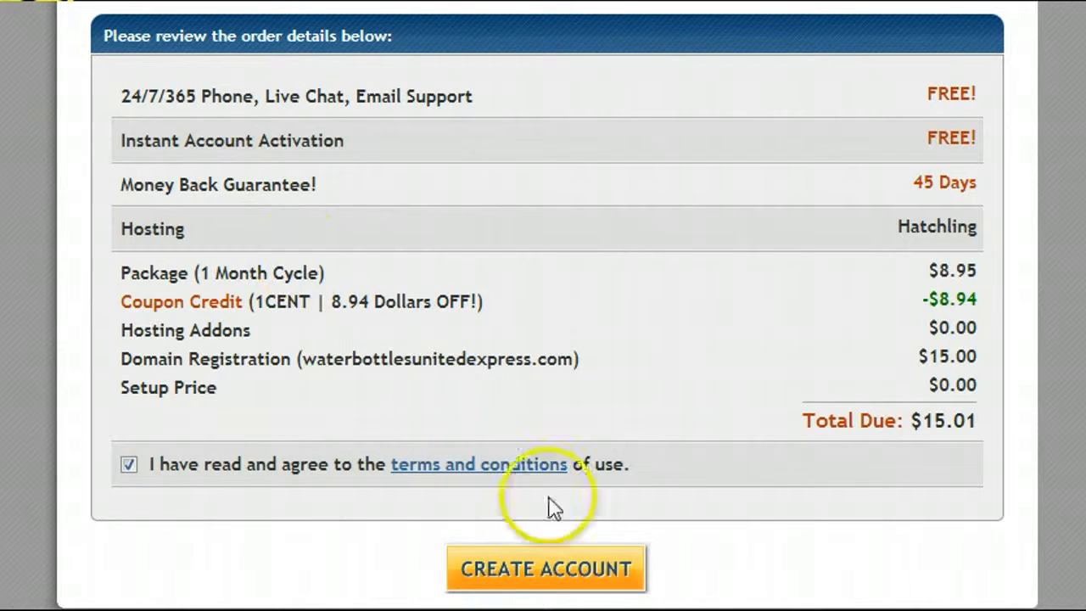
left_click(565, 574)
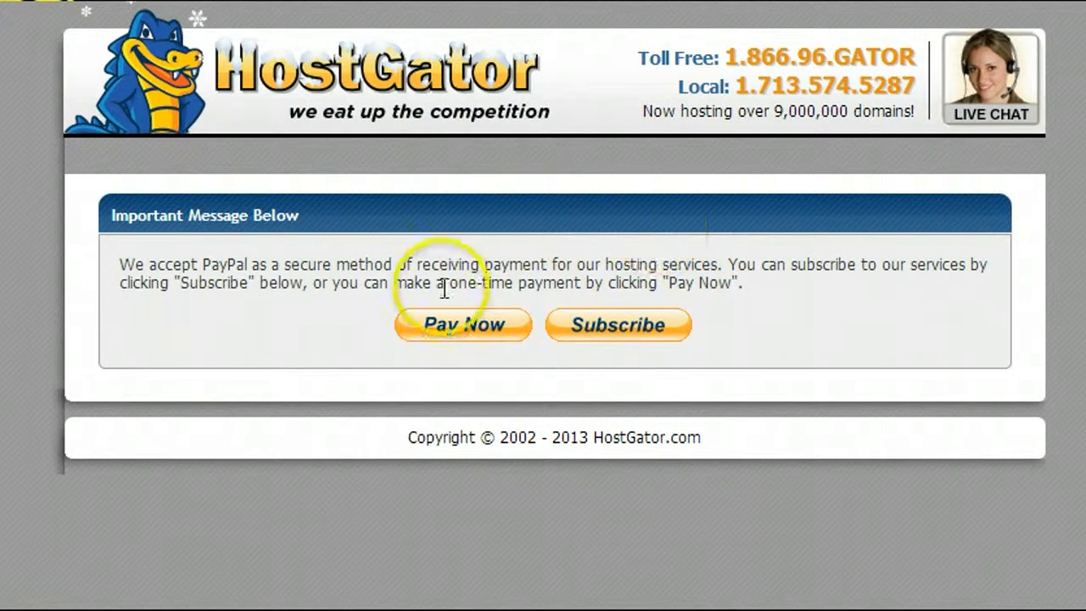
- Pay the $15.01 order as a one-time PayPal payment after logging in to PayPal
left_click(447, 324)
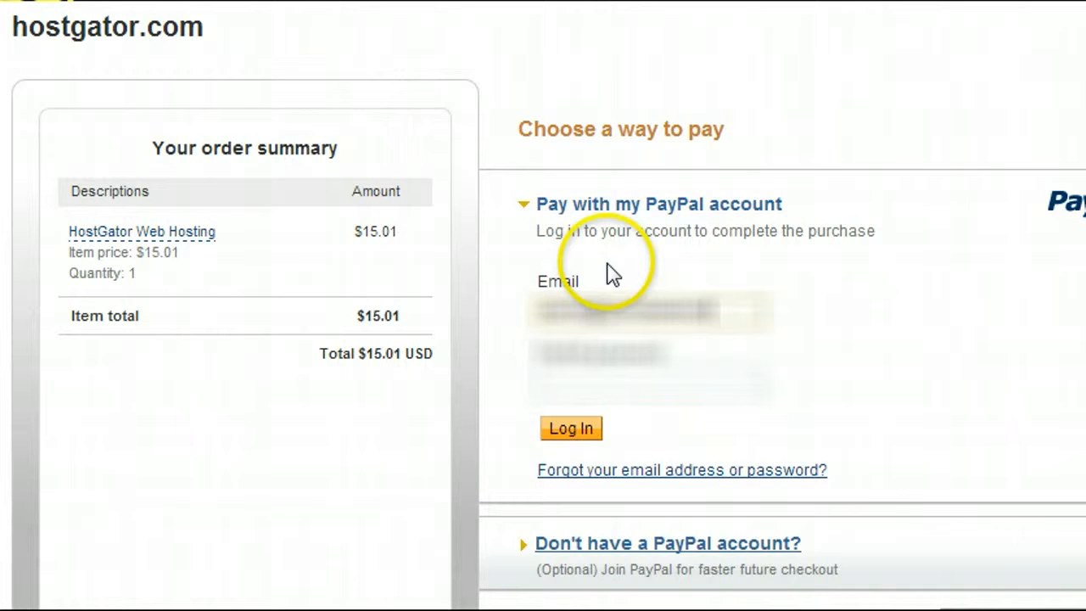
left_click(592, 369)
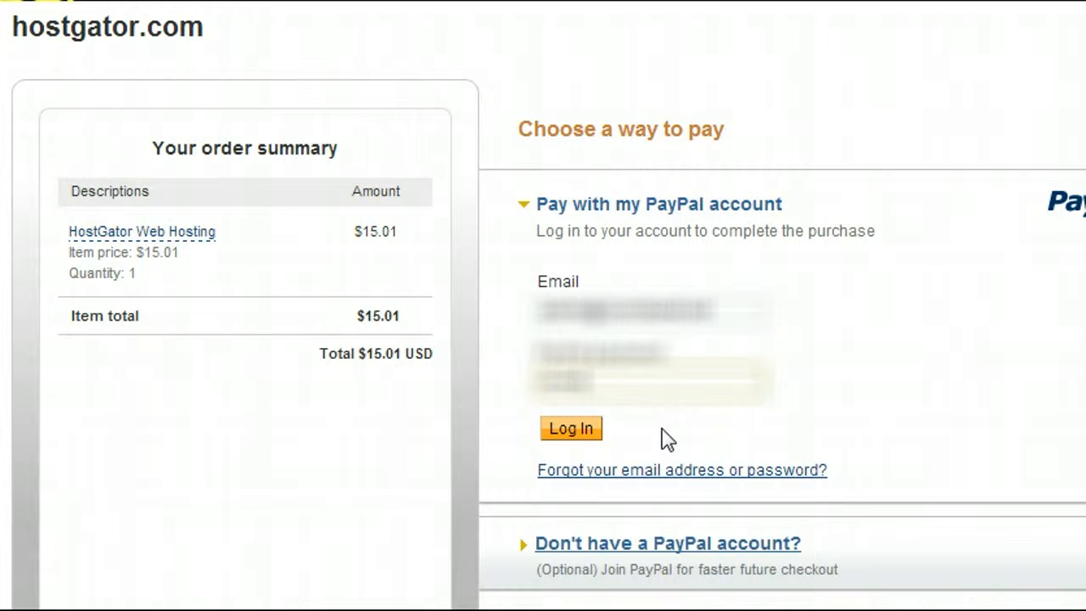
left_click(570, 430)
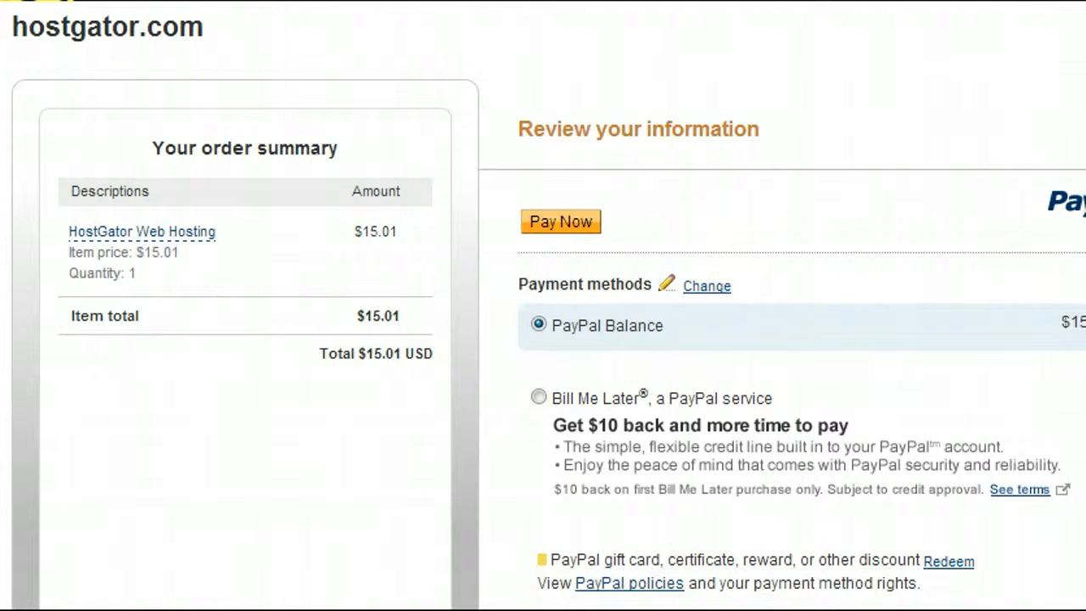
left_click(570, 225)
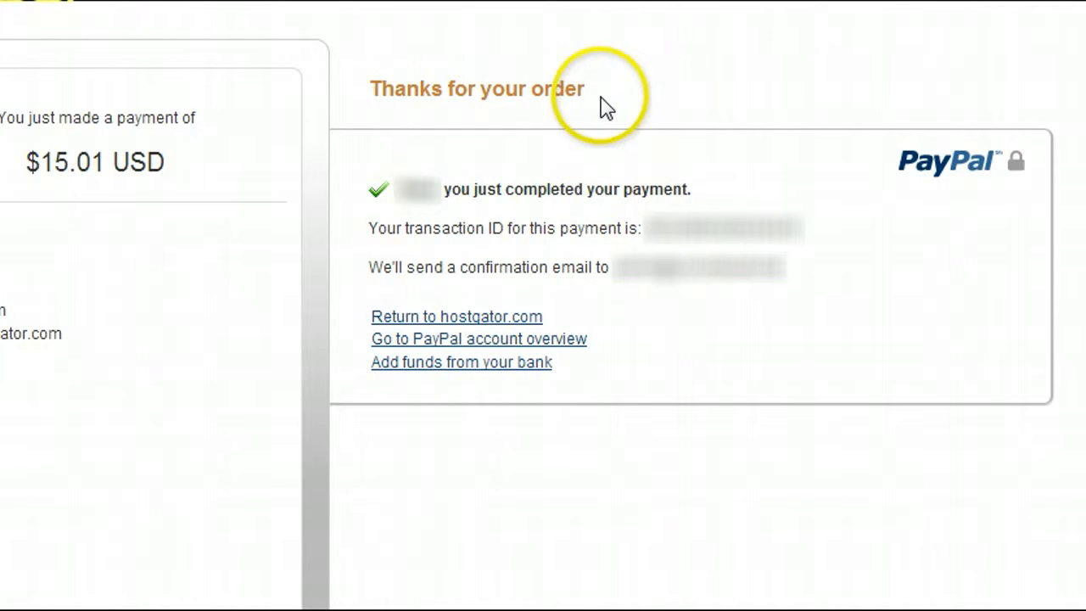
- Leave the PayPal confirmation and return to hostgator.com's thank-you page
left_click(459, 318)
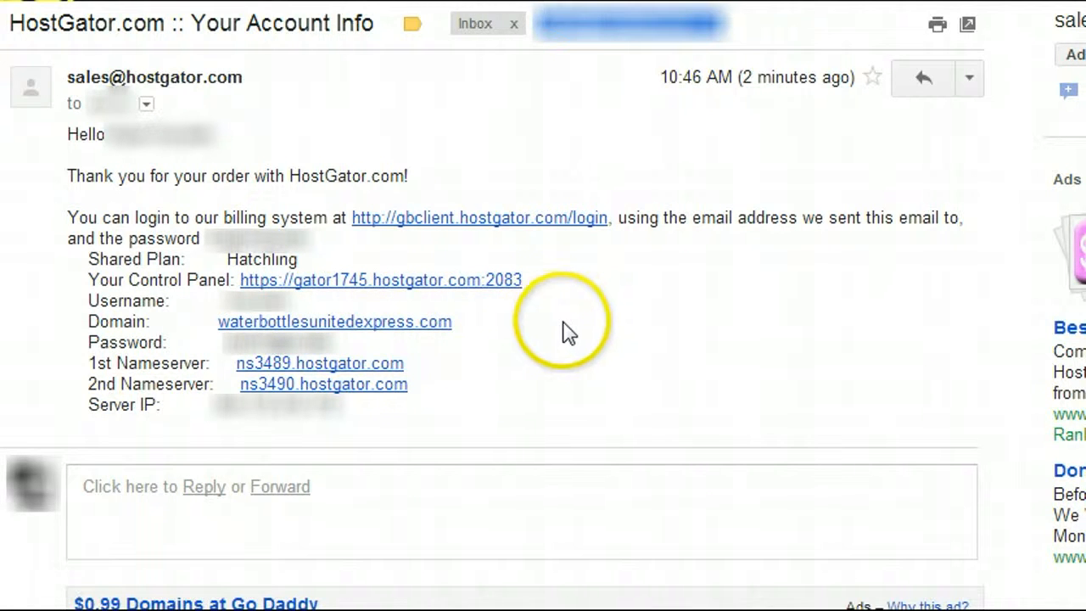
- Copy the account password from the HostGator Your Account Info email
left_click_drag(336, 344, 239, 337)
right_click(239, 337)
left_click(280, 355)
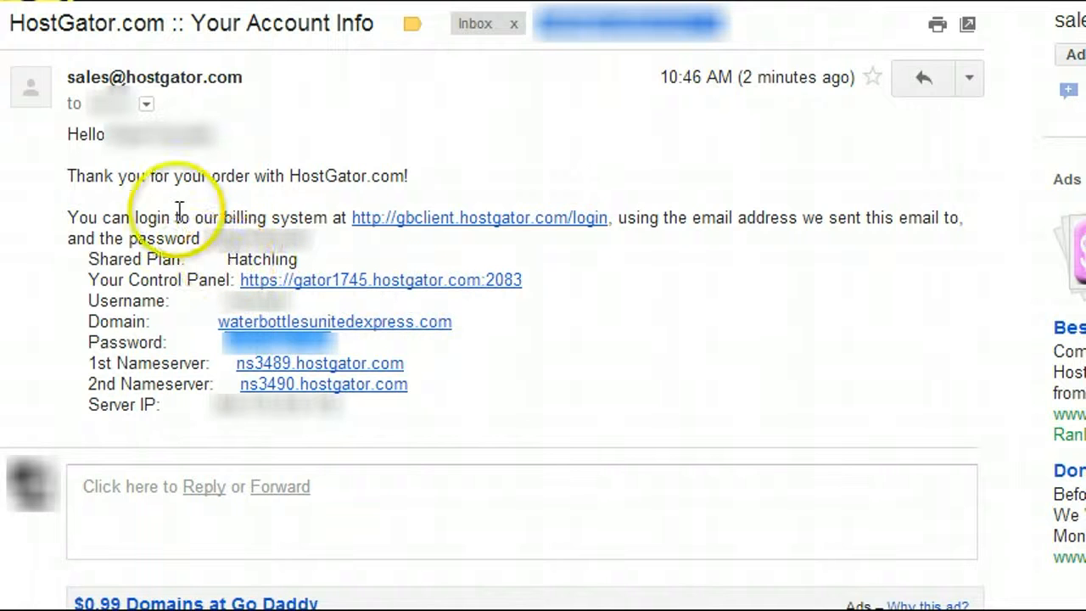
- Open the control panel link from the email to reach the cPanel login page
left_click_drag(177, 215, 266, 219)
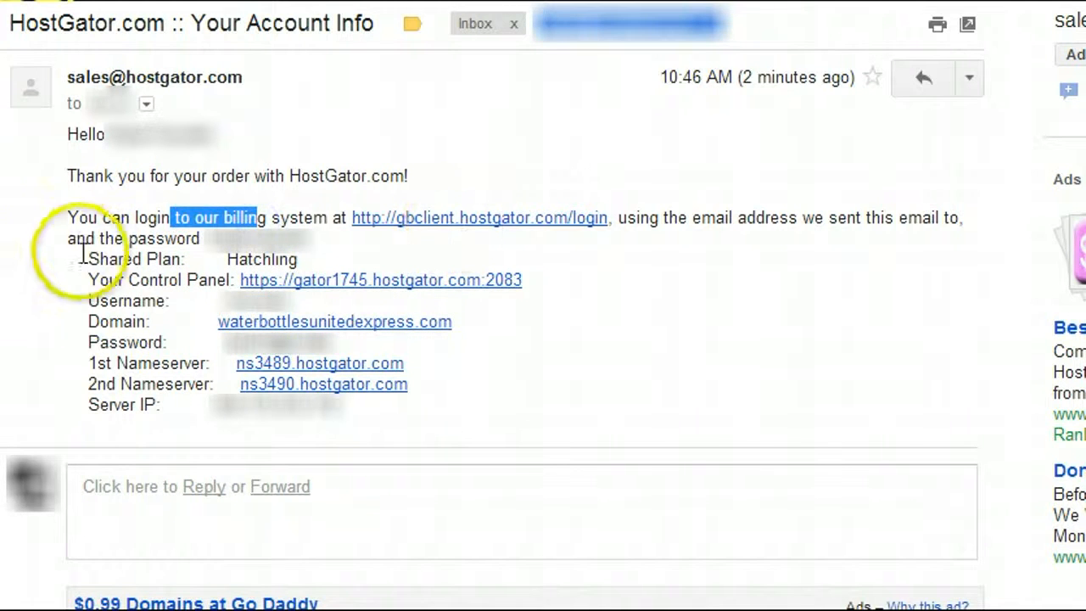
left_click_drag(99, 281, 201, 281)
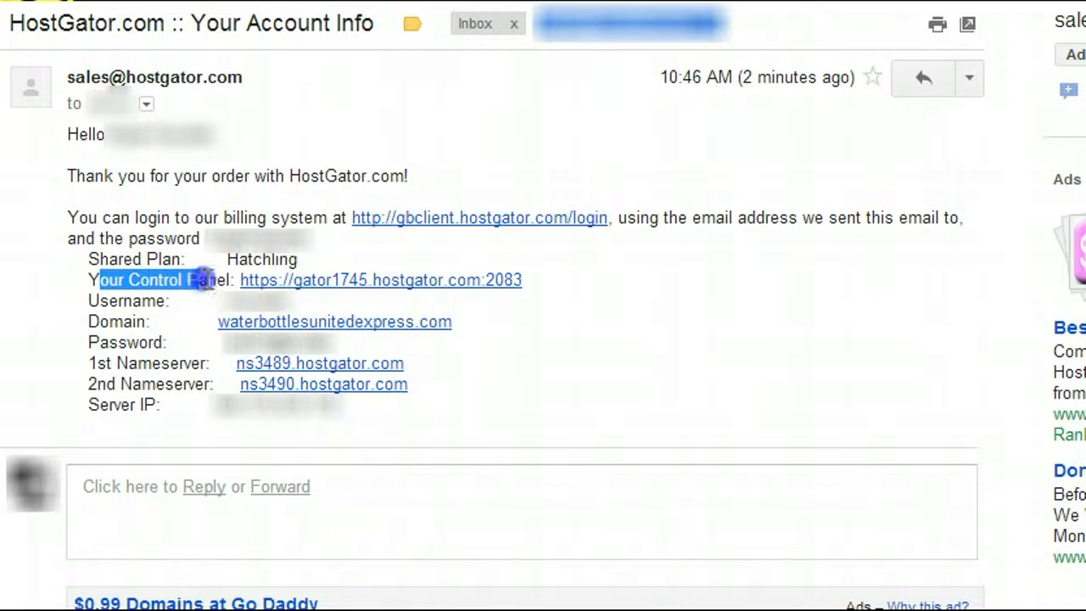
left_click(310, 289)
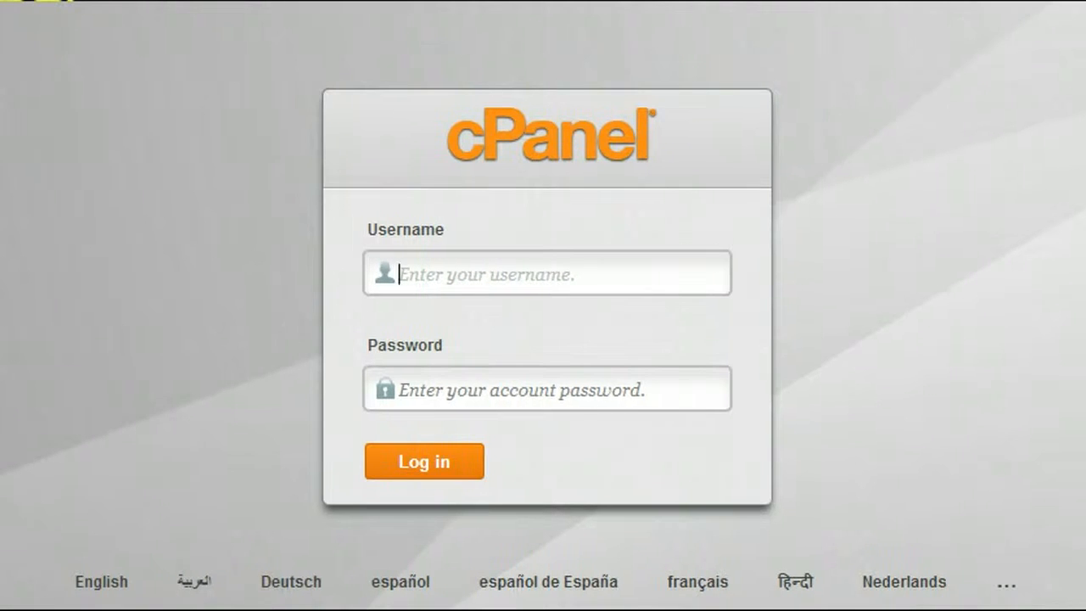
- Log in to cPanel with the account username and the copied password
type("***")
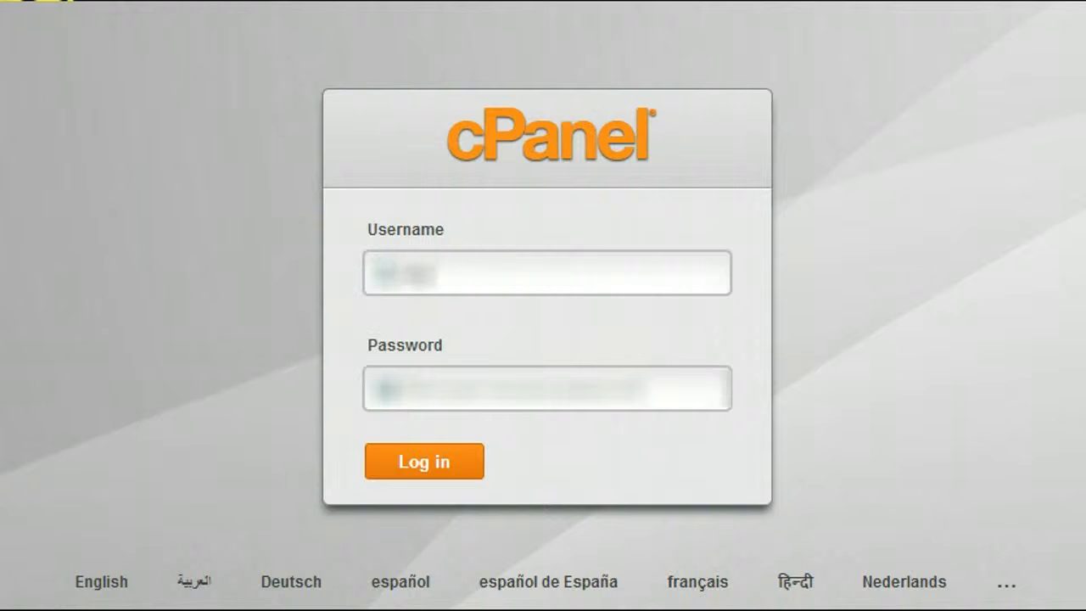
key("Tab")
type("*******")
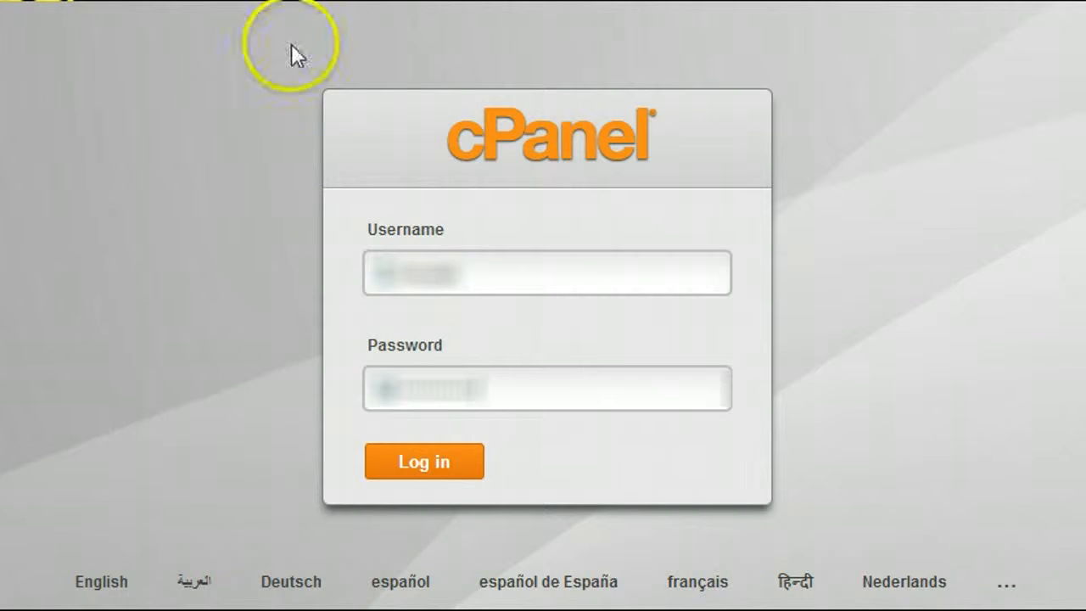
left_click(439, 464)
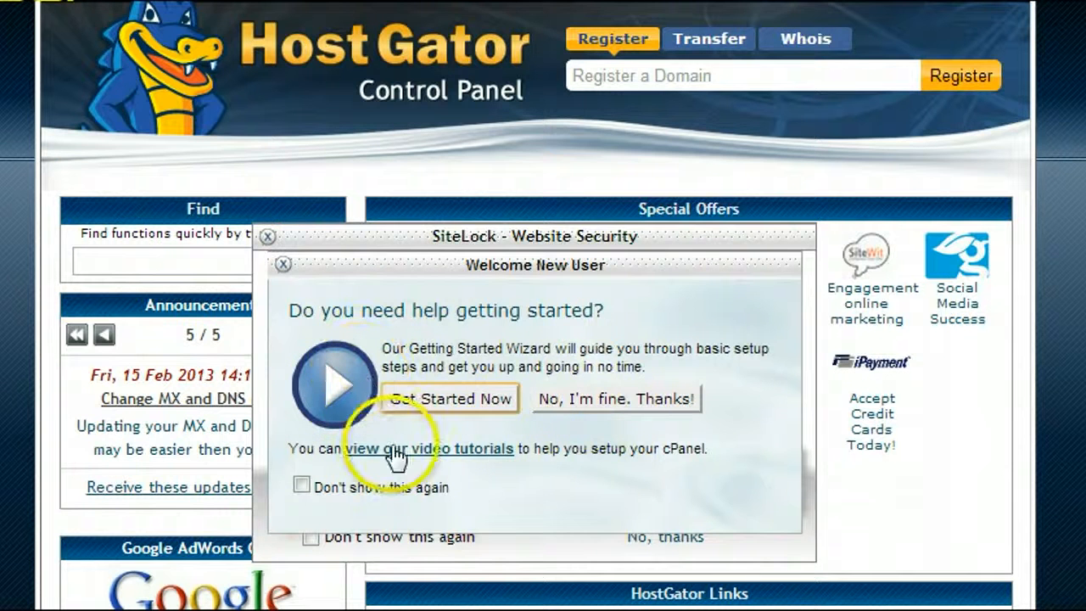
- Dismiss the Welcome New User and SiteLock popups and open QuickInstall under Software/Services
left_click(283, 264)
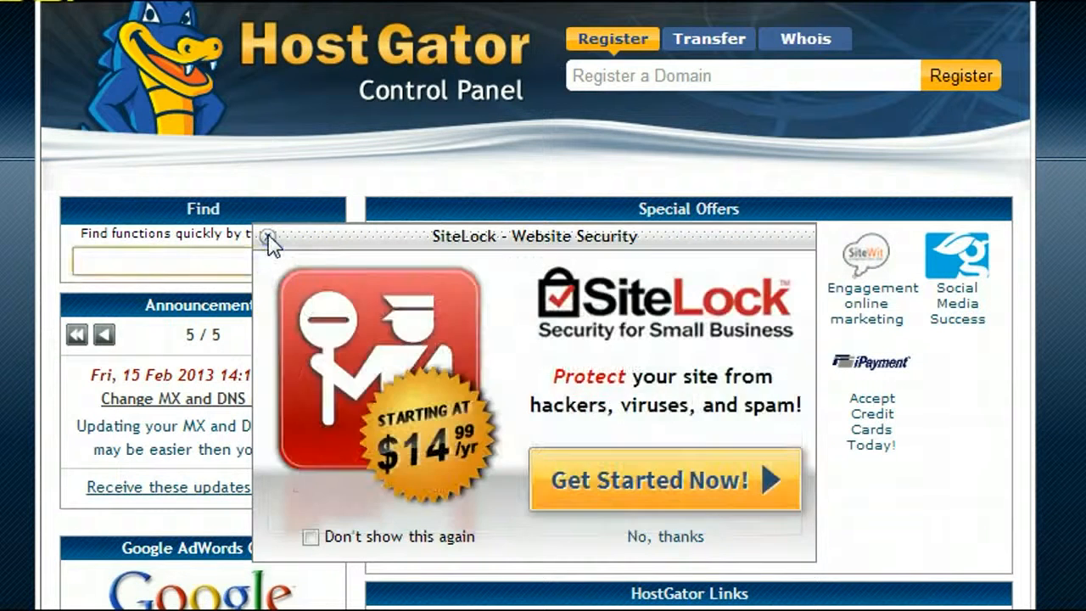
left_click(268, 236)
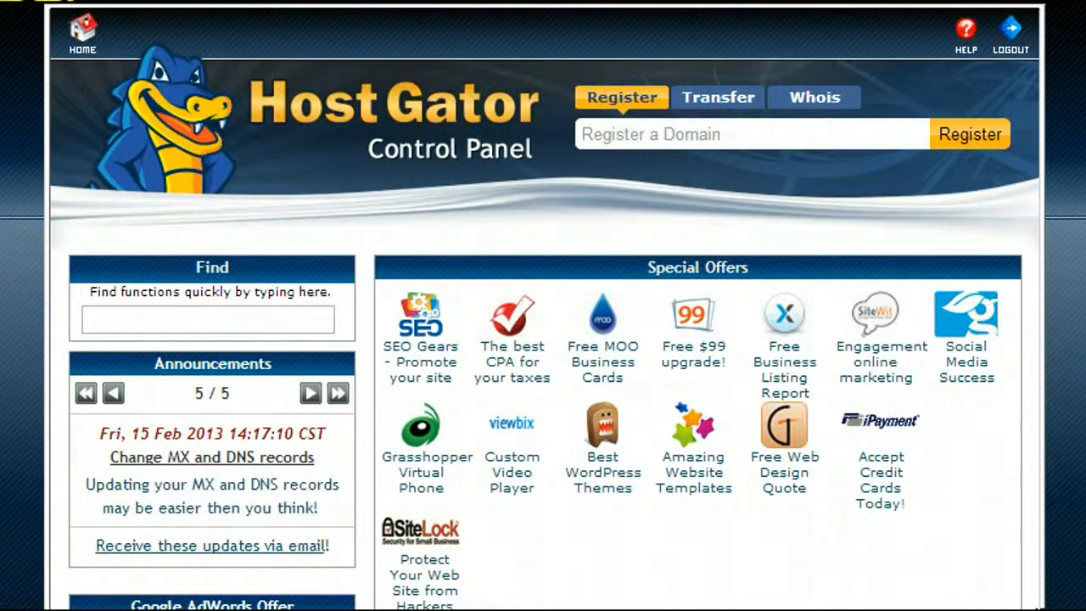
scroll(543, 340, "down", 5)
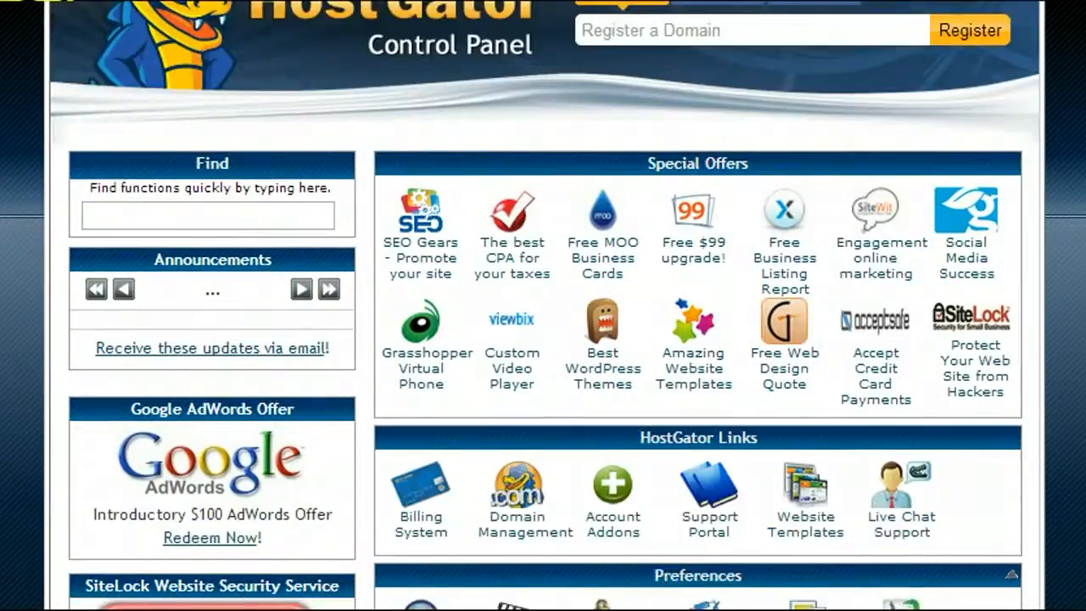
scroll(543, 339, "down", 15)
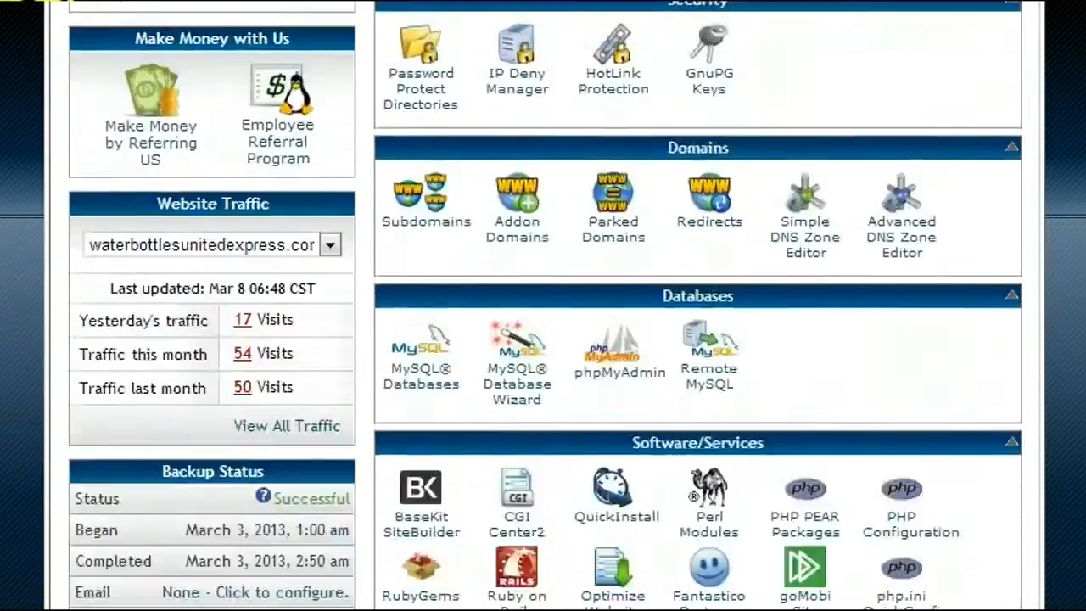
scroll(970, 359, "up", 4)
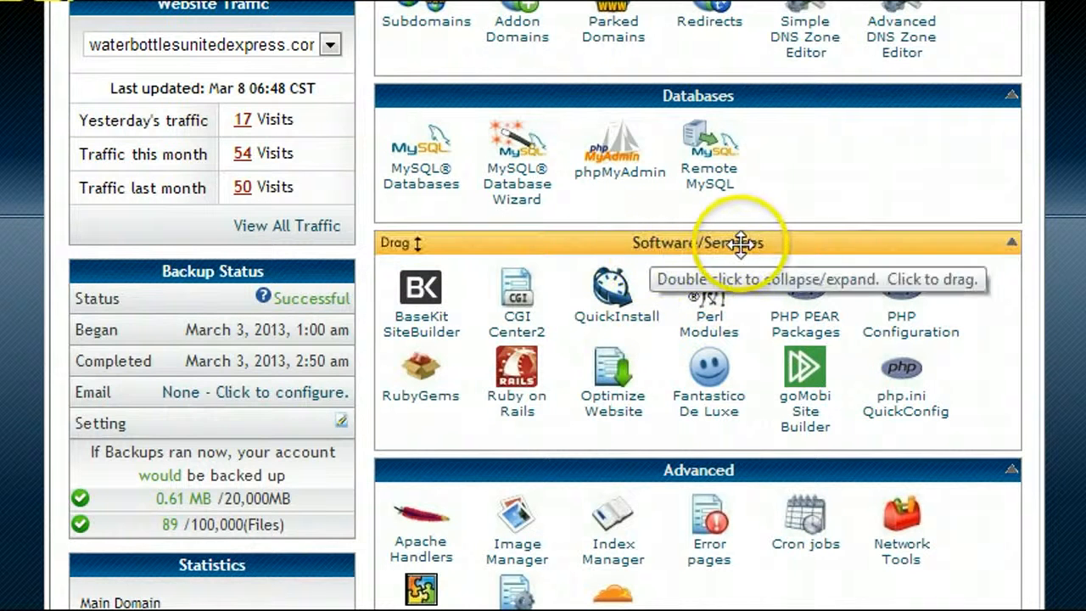
left_click(616, 318)
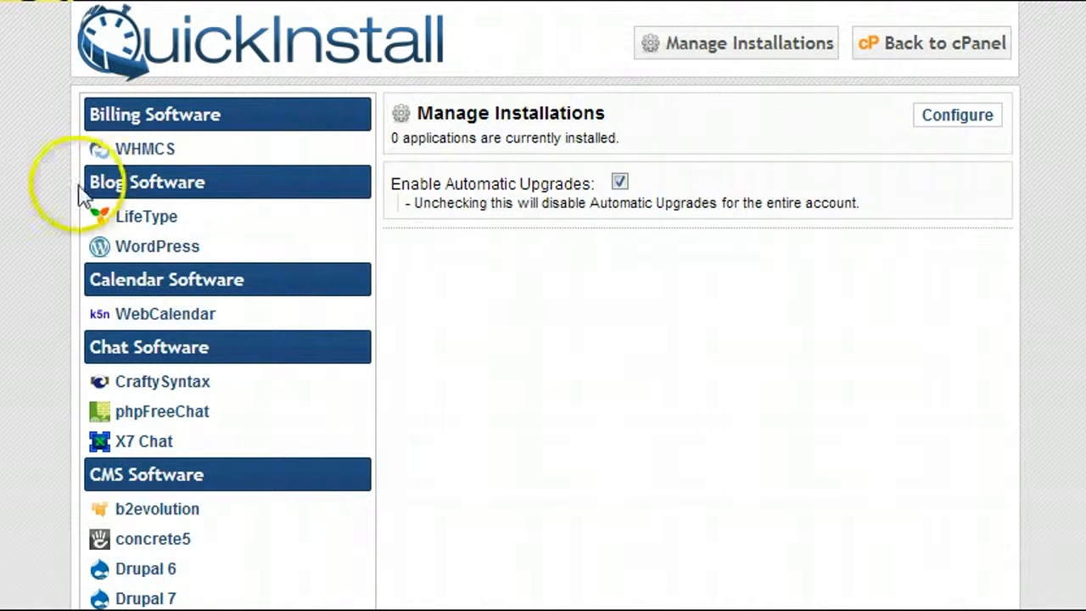
- Choose WordPress in QuickInstall and continue to its install form
left_click(153, 253)
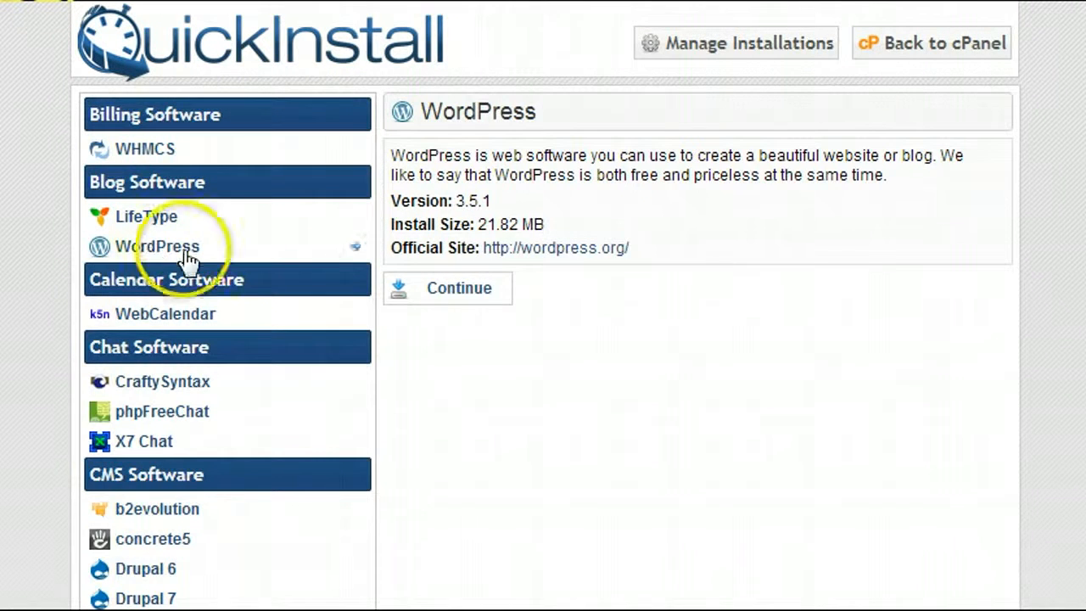
left_click(472, 314)
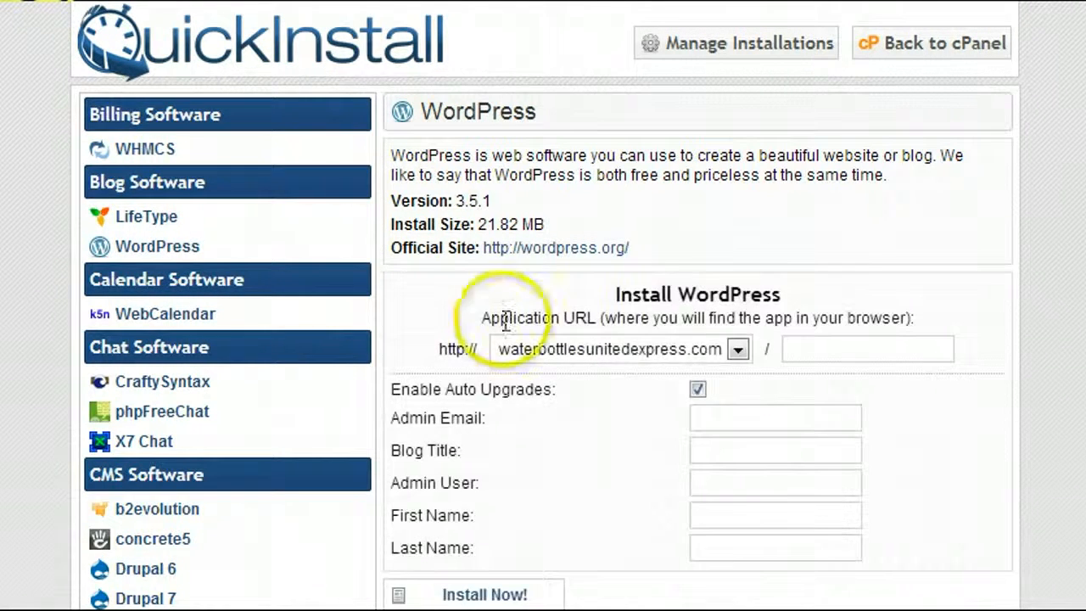
scroll(727, 295, "down", 3)
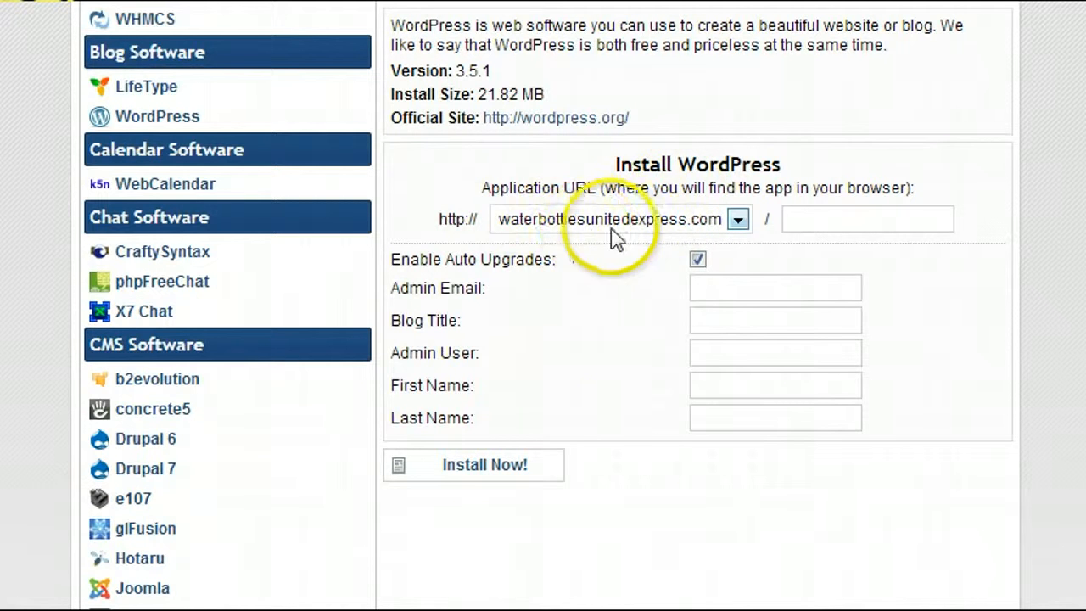
- Fill in the admin email, blog title 'Water Bottles United Express', admin user 'admin', owner's names, and install
left_click(742, 289)
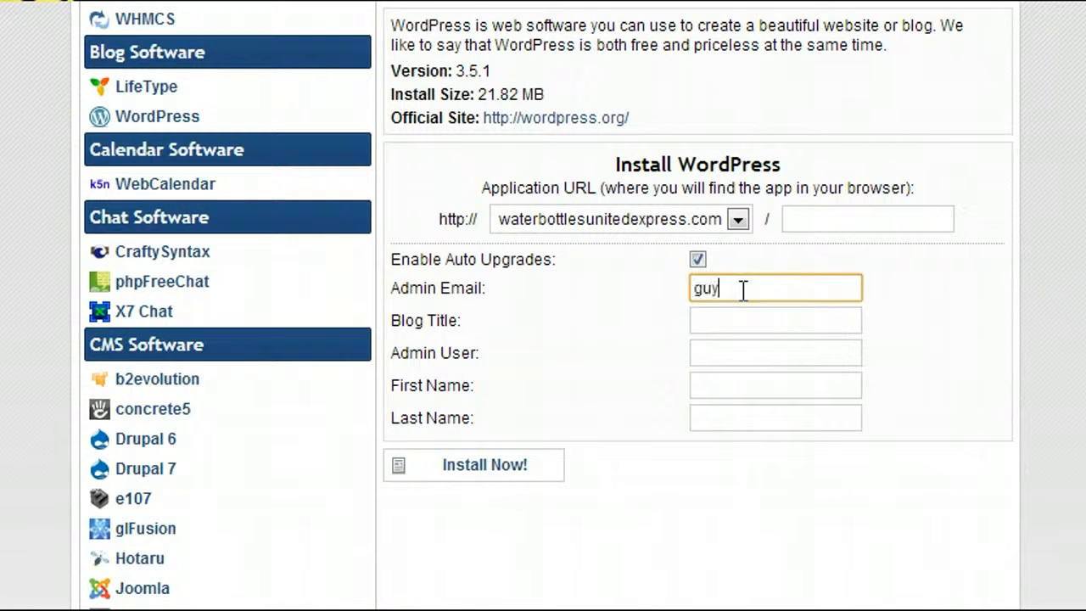
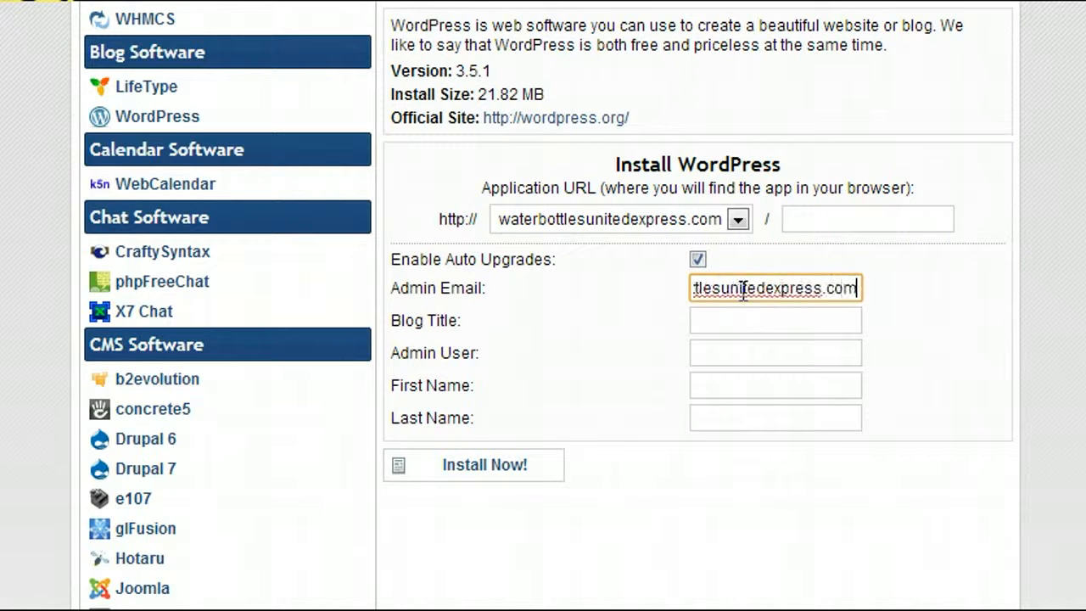
key("Tab")
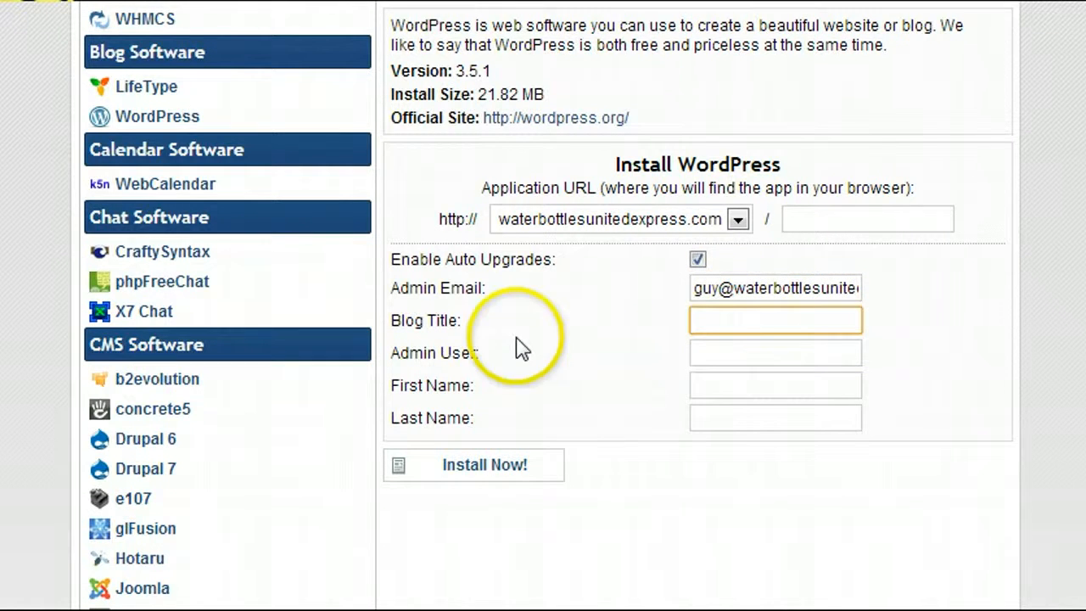
type("Wate")
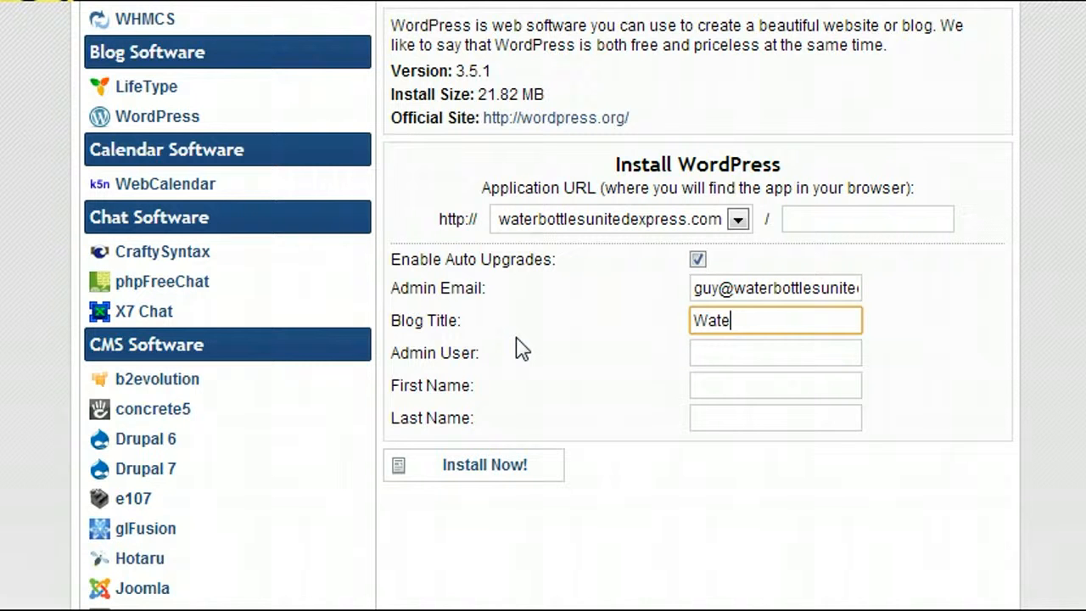
type("r Bottles United")
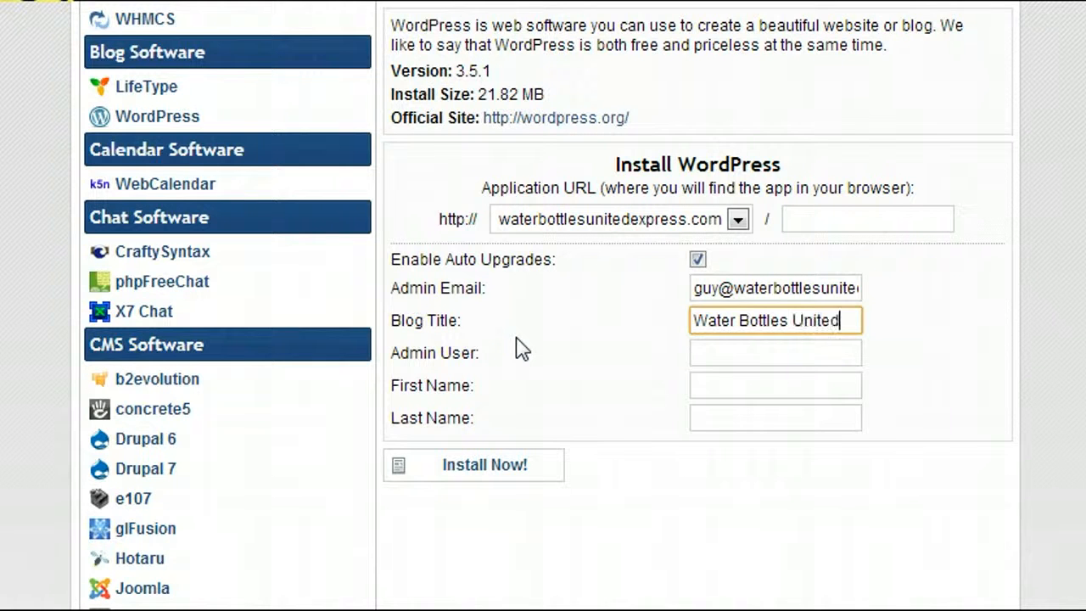
type(" Express")
key("Tab")
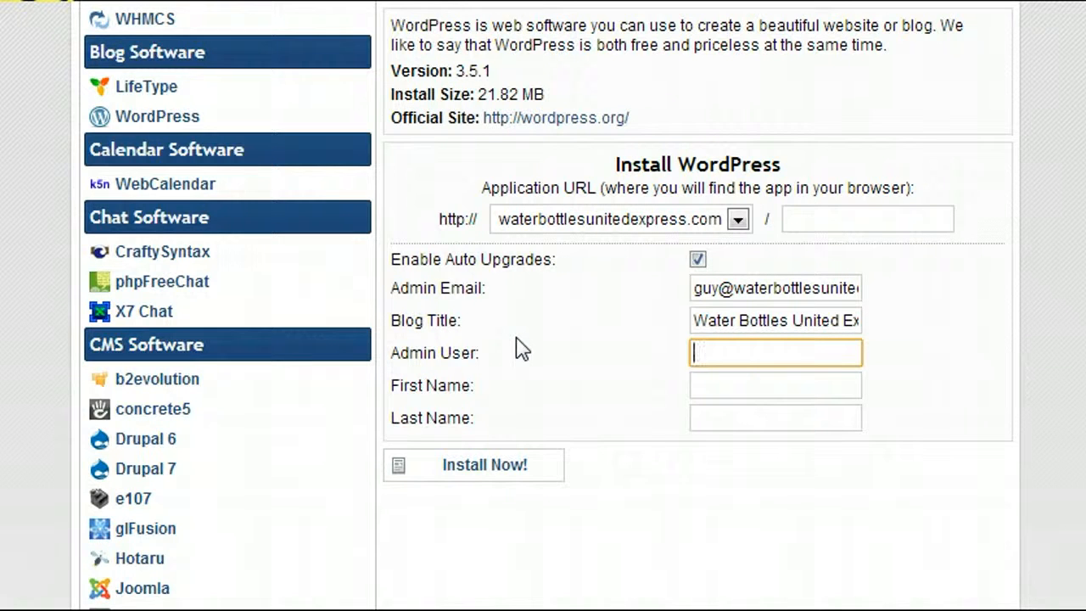
type("admin")
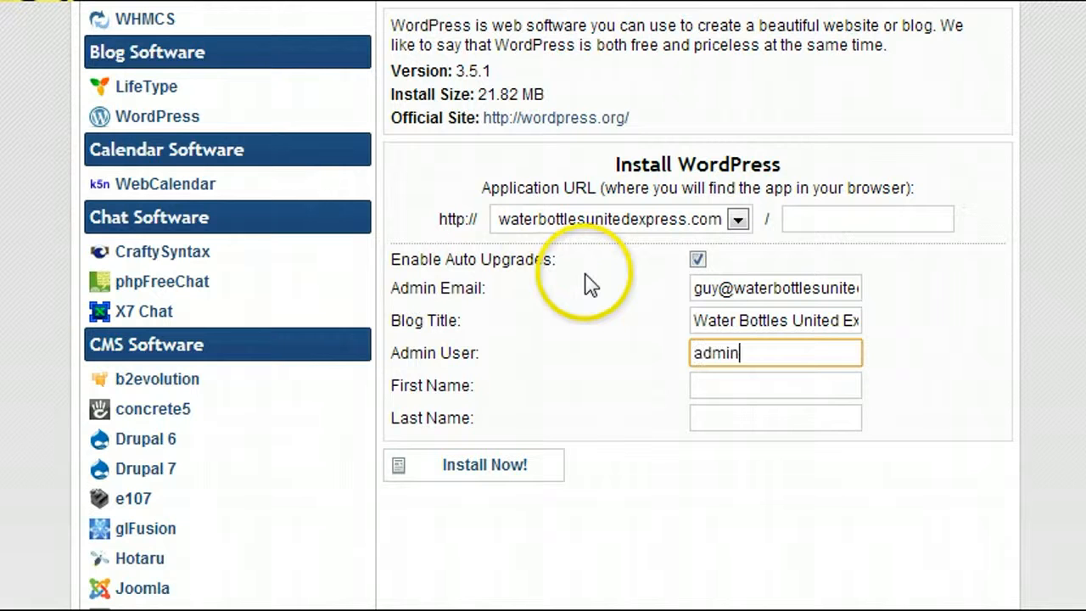
key("Tab")
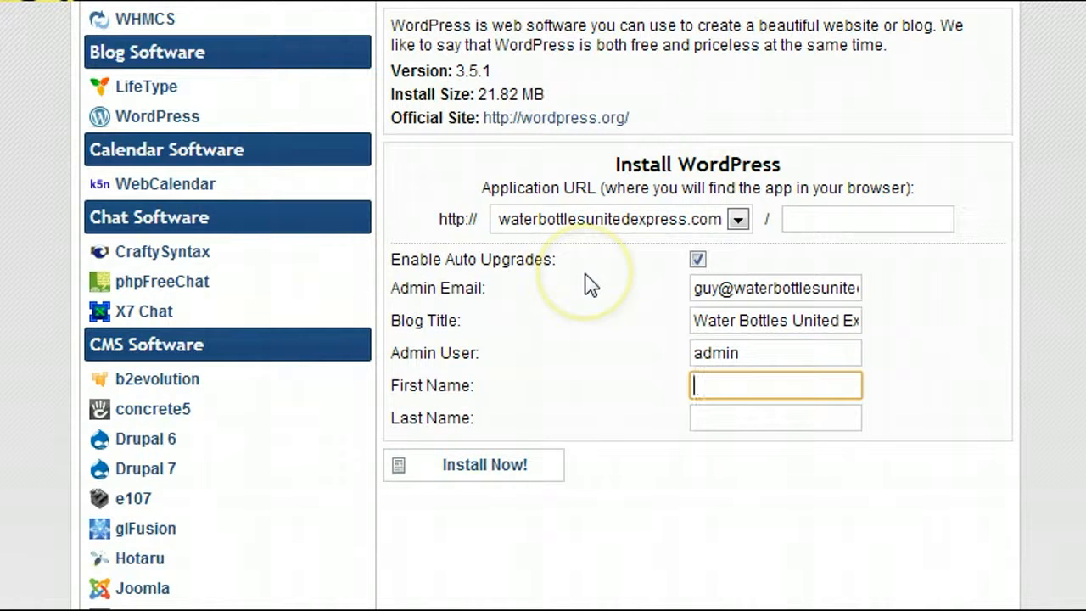
type("Water")
key("Tab")
type("Guy")
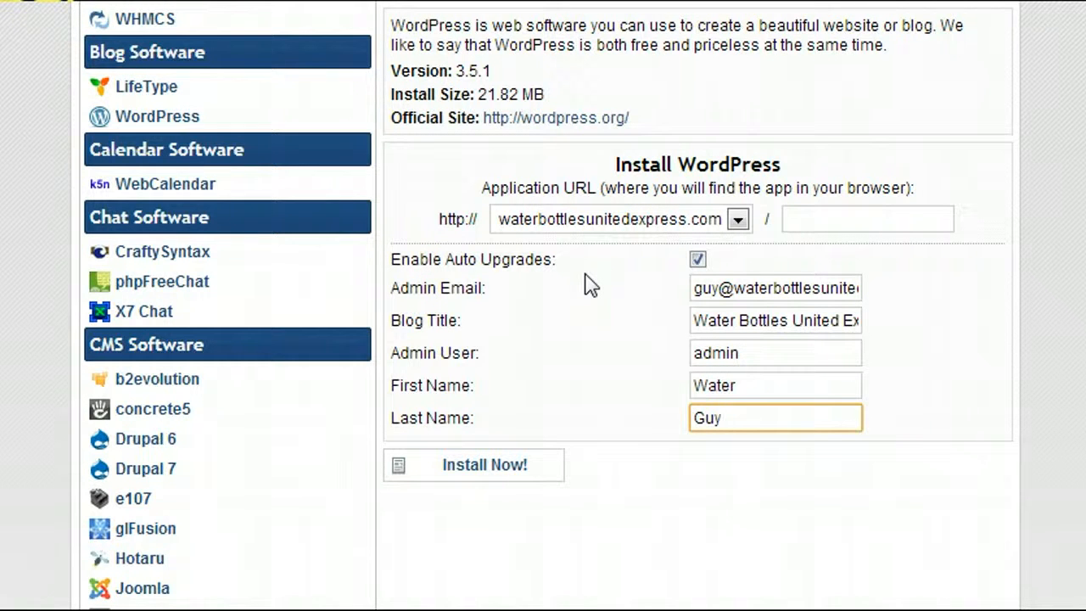
left_click(491, 466)
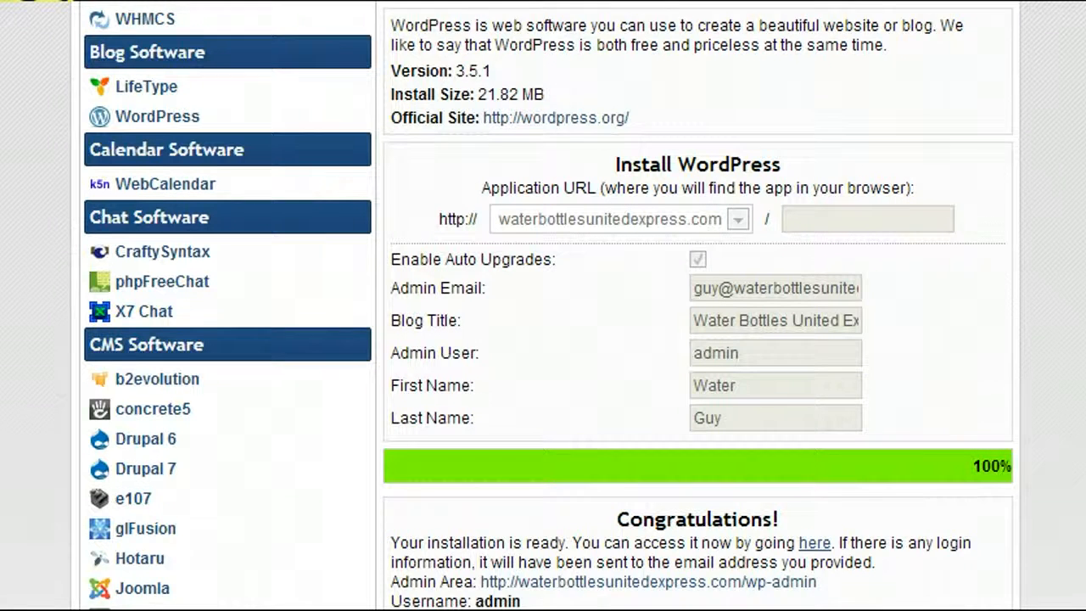
- Copy the generated WordPress admin password and open the new Water Bottles United Express site
scroll(544, 340, "down", 3)
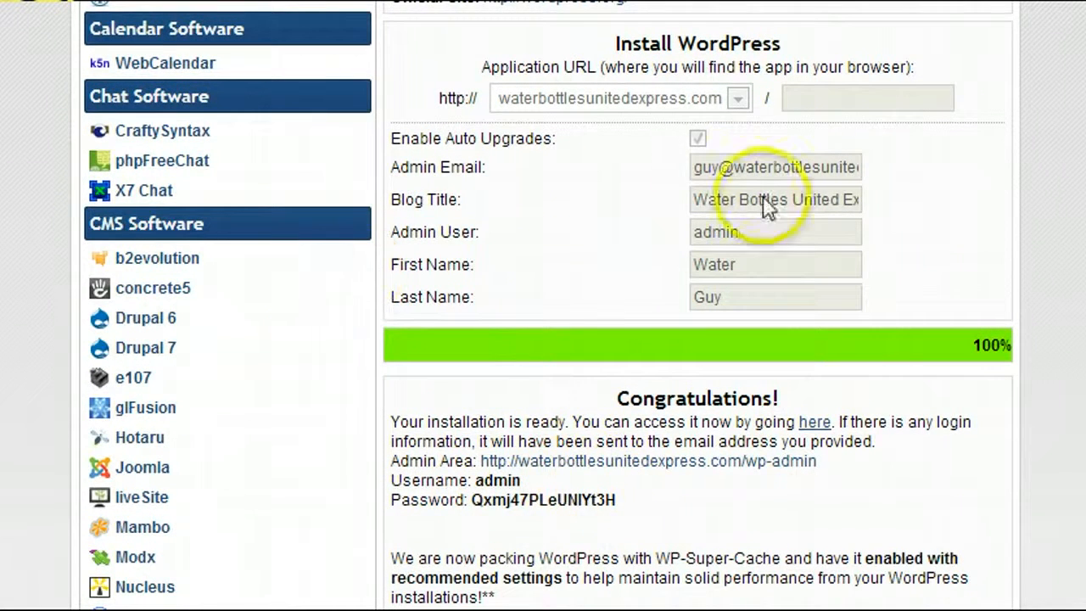
left_click_drag(625, 494, 463, 500)
right_click(485, 499)
left_click(514, 525)
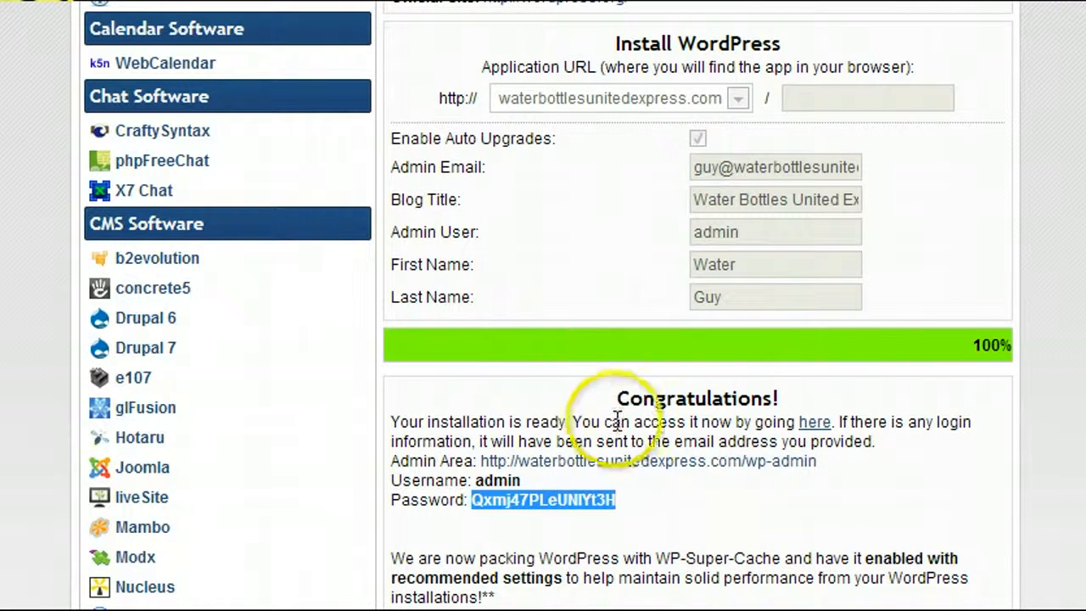
left_click(811, 421)
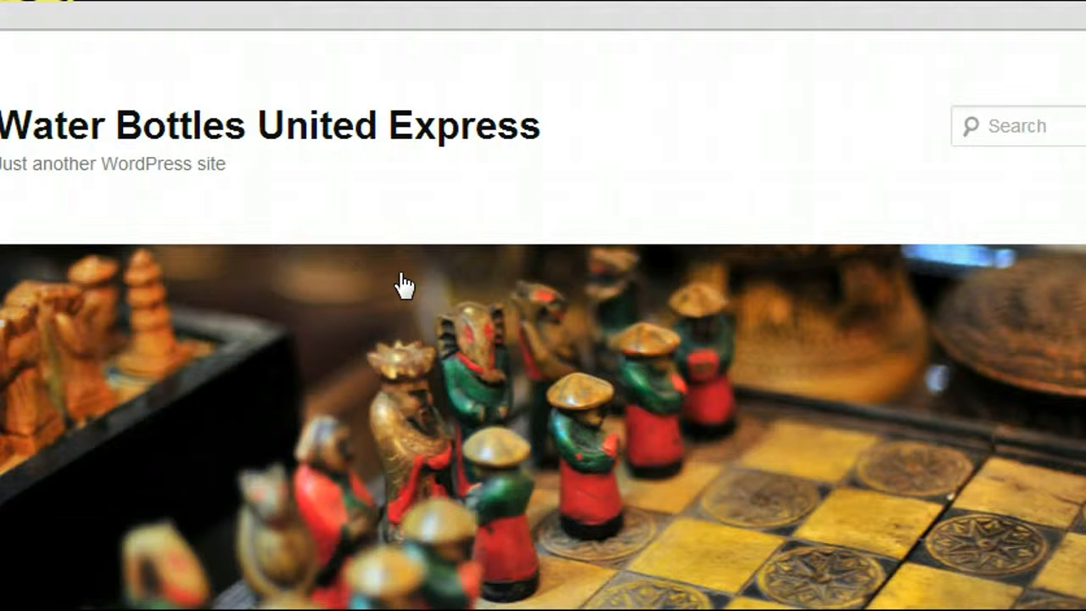
- Log in at wp-admin as 'admin' using the pasted password
left_click(376, 118)
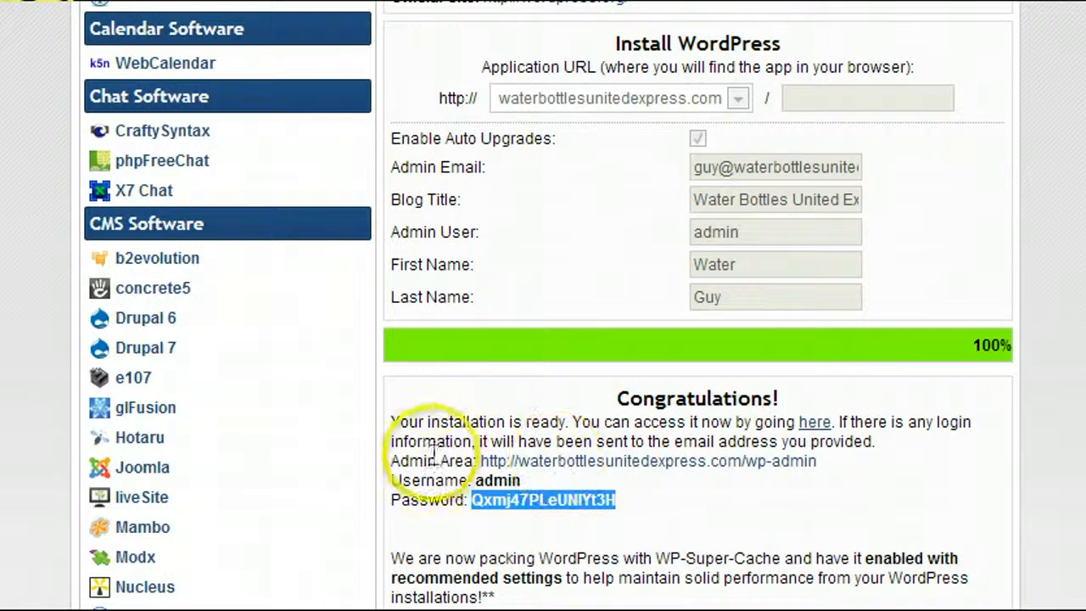
left_click_drag(399, 460, 438, 461)
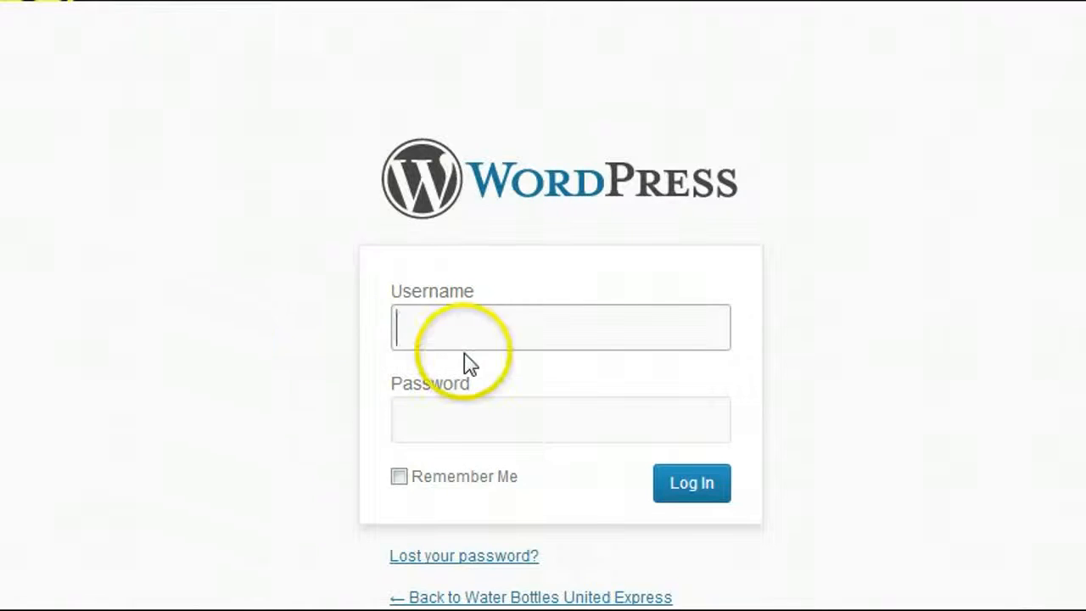
type("admin")
key("Tab")
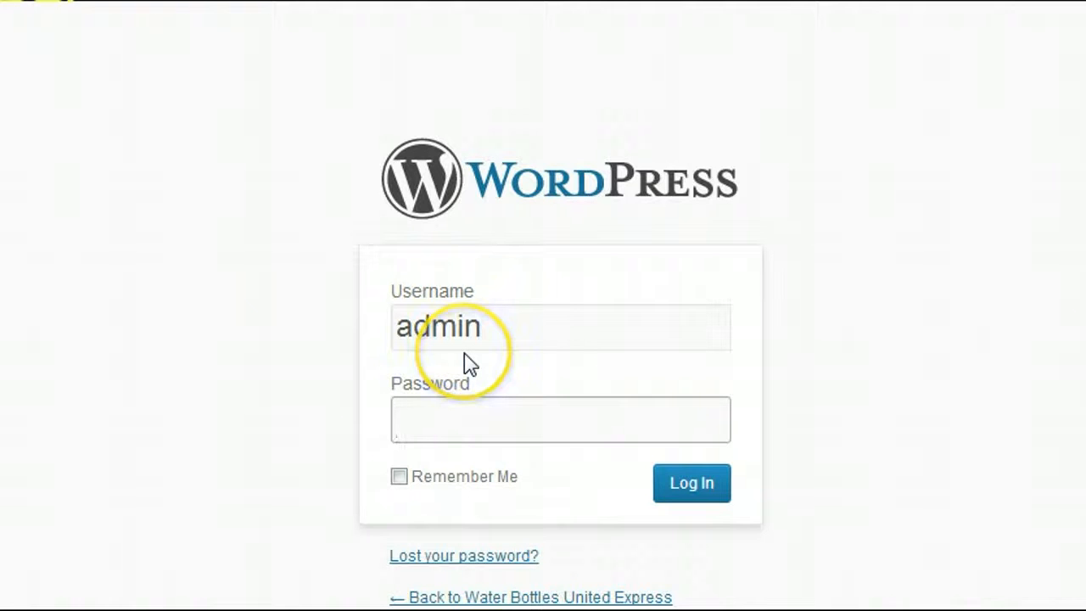
key("ctrl+v")
left_click(669, 498)
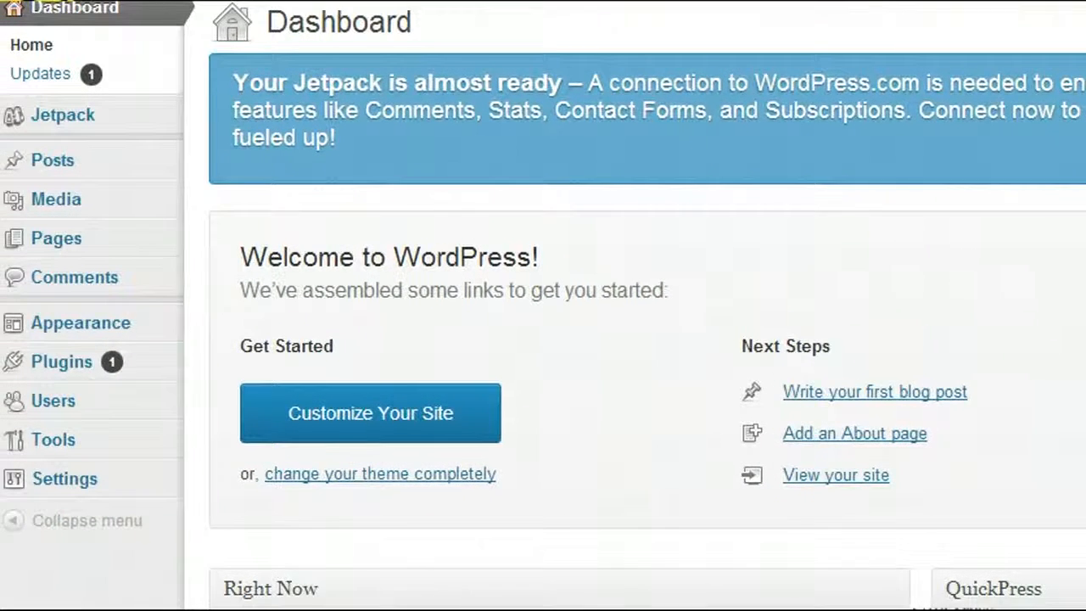
mouse_move(129, 321)
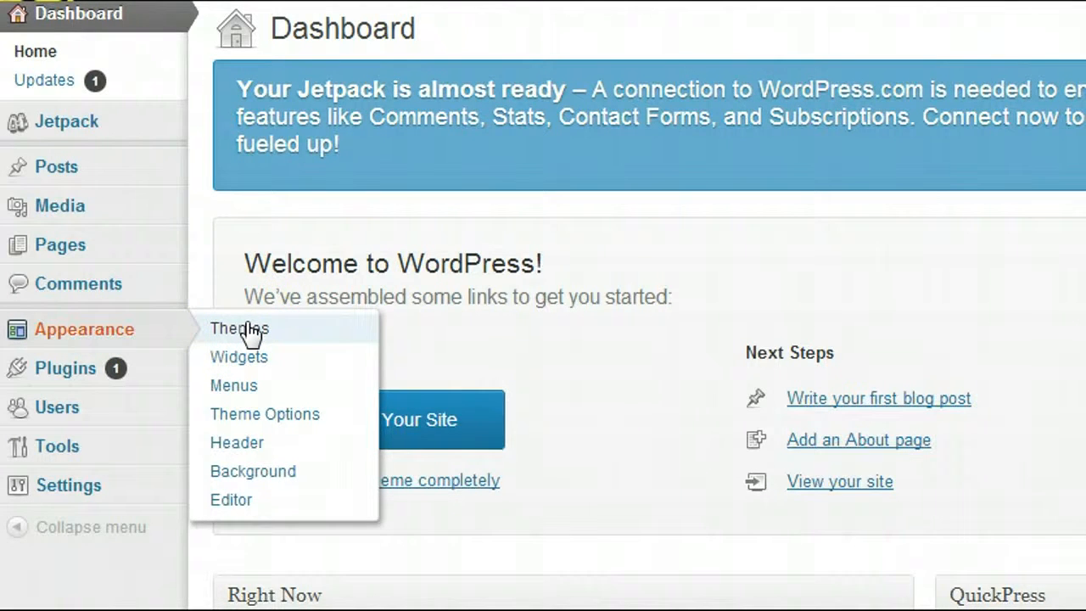
mouse_move(138, 368)
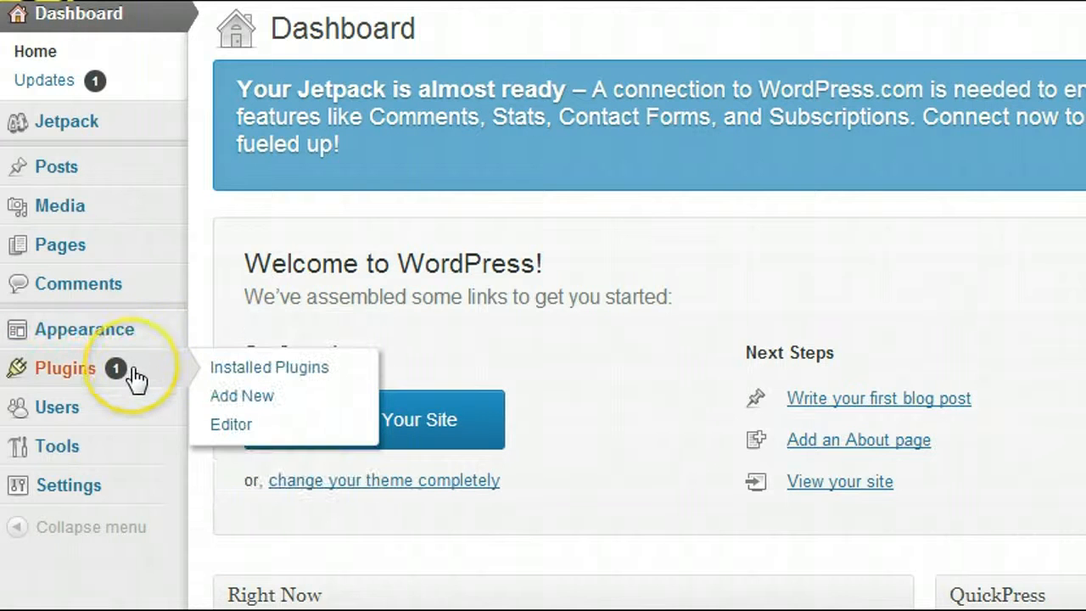
mouse_move(97, 177)
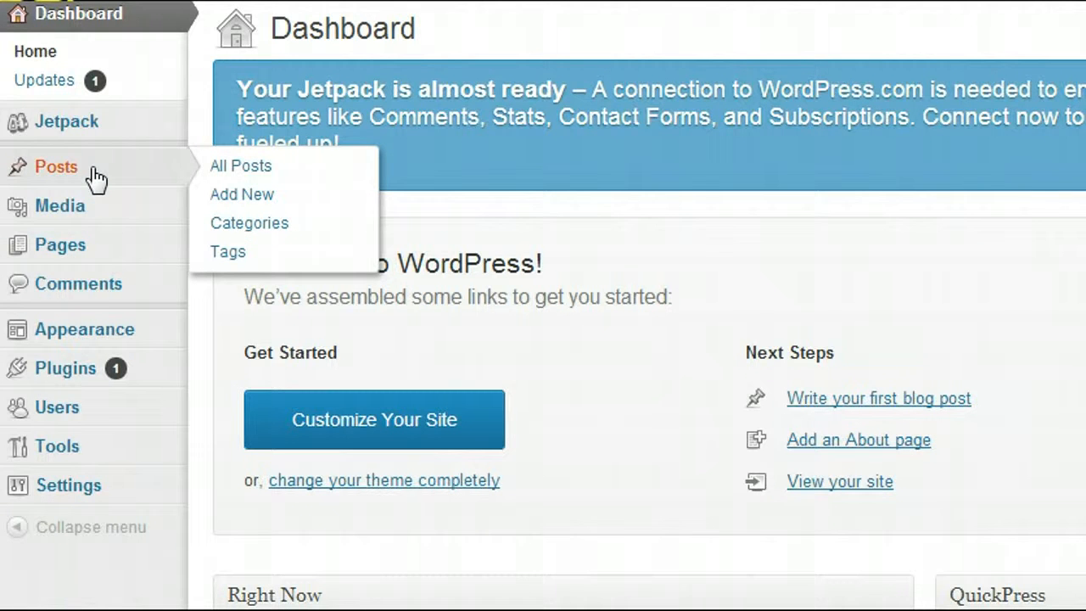
mouse_move(82, 265)
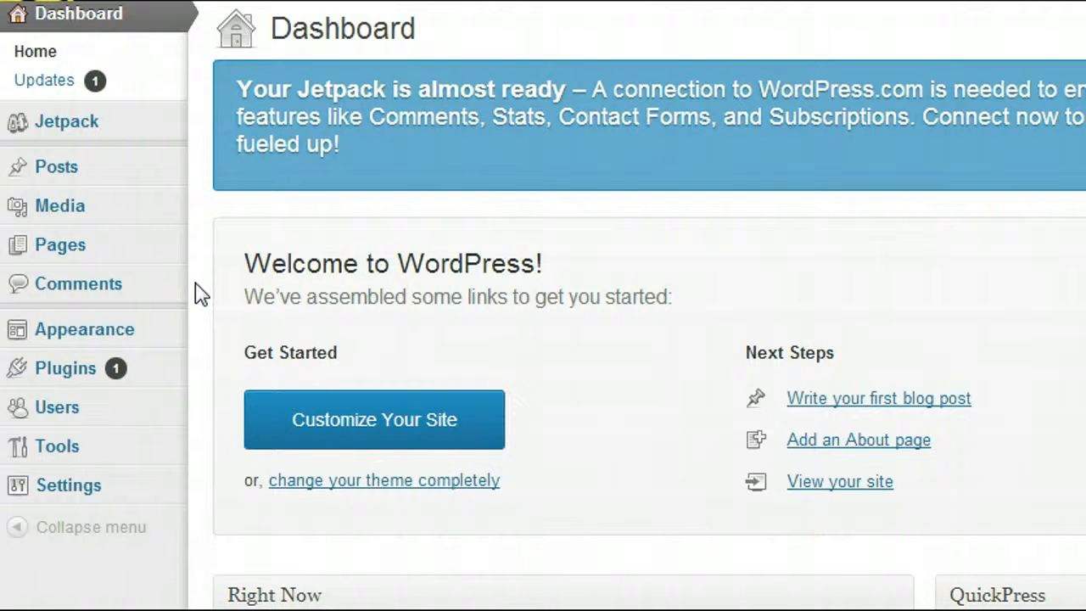
mouse_move(77, 339)
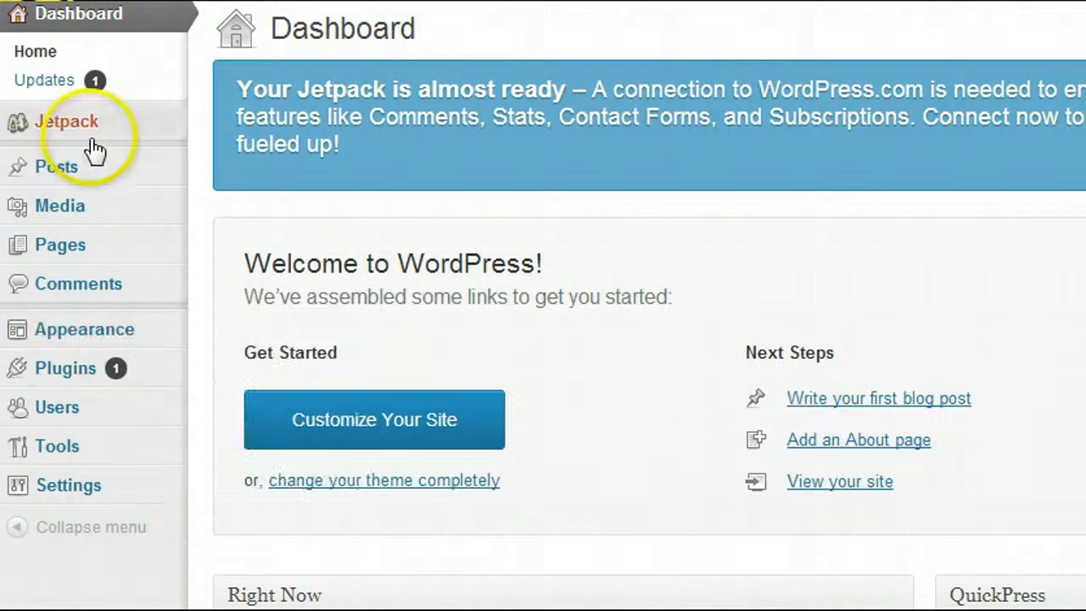
mouse_move(118, 418)
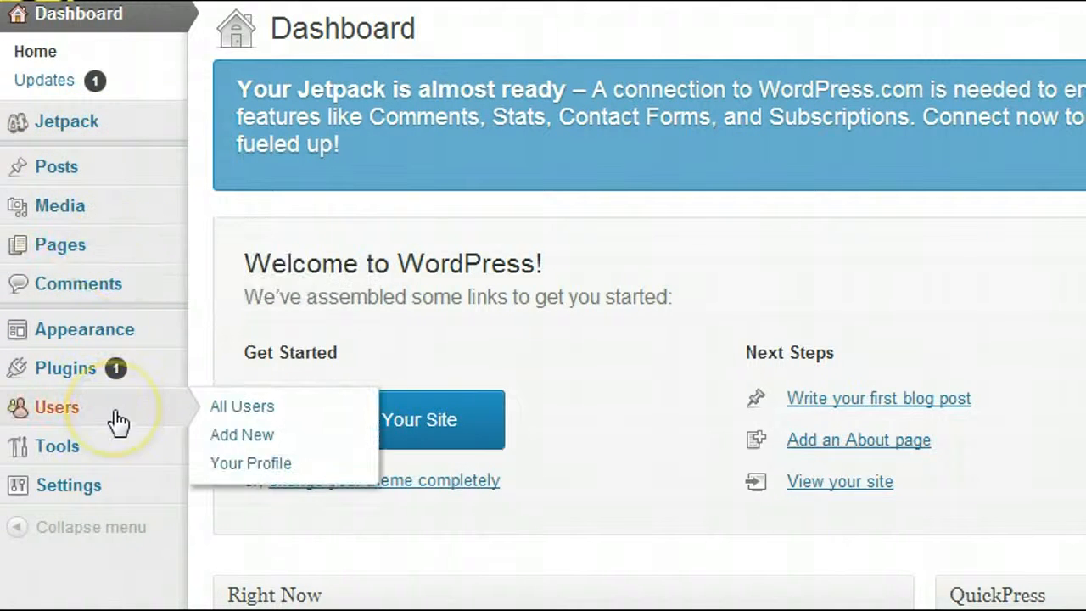